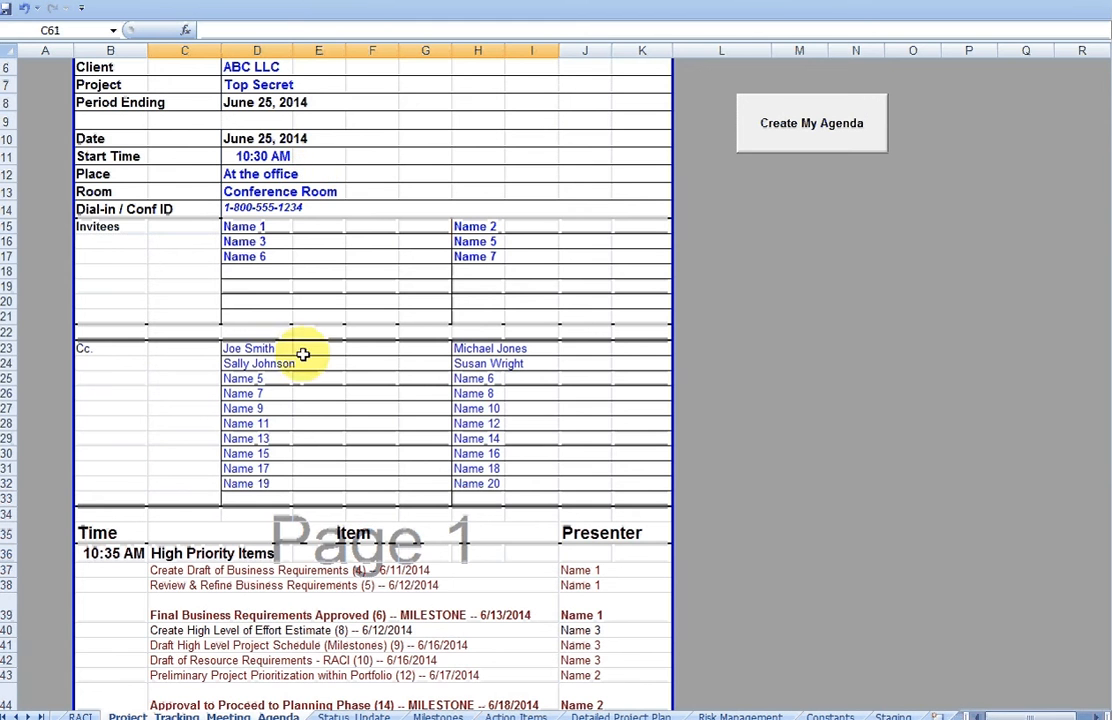
# - Examine the meeting agenda's client, project and start time fields and their counterparts on the Status Update sheet
pyautogui.scroll(-2, 300, 443)
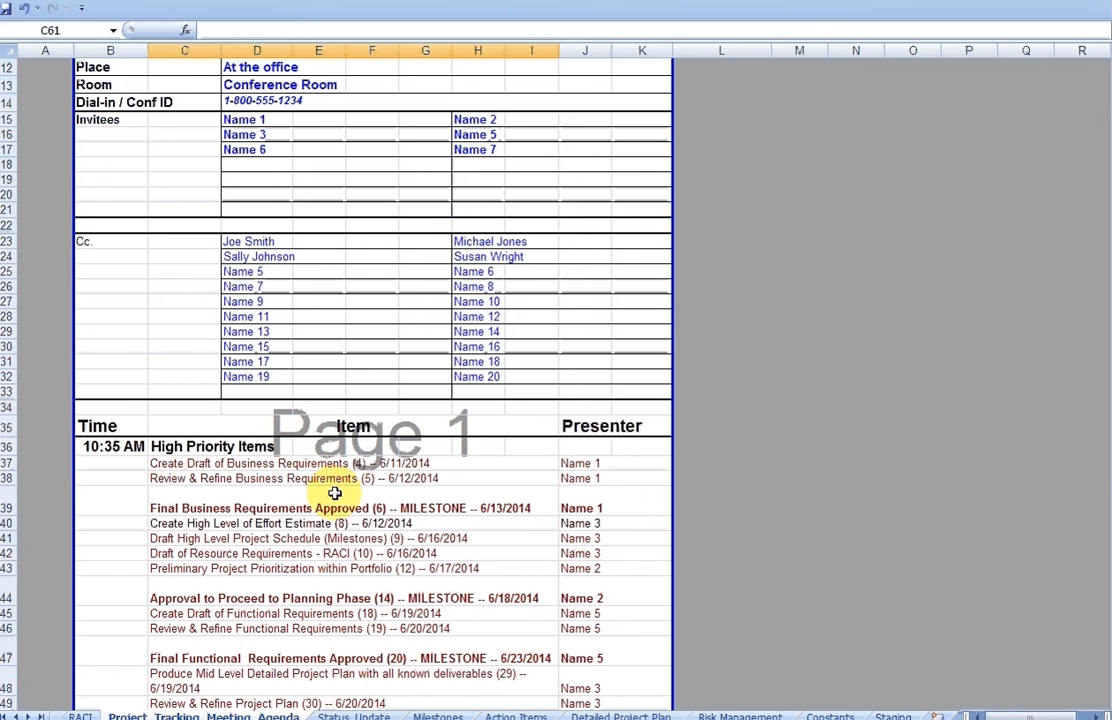
pyautogui.scroll(3, 334, 493)
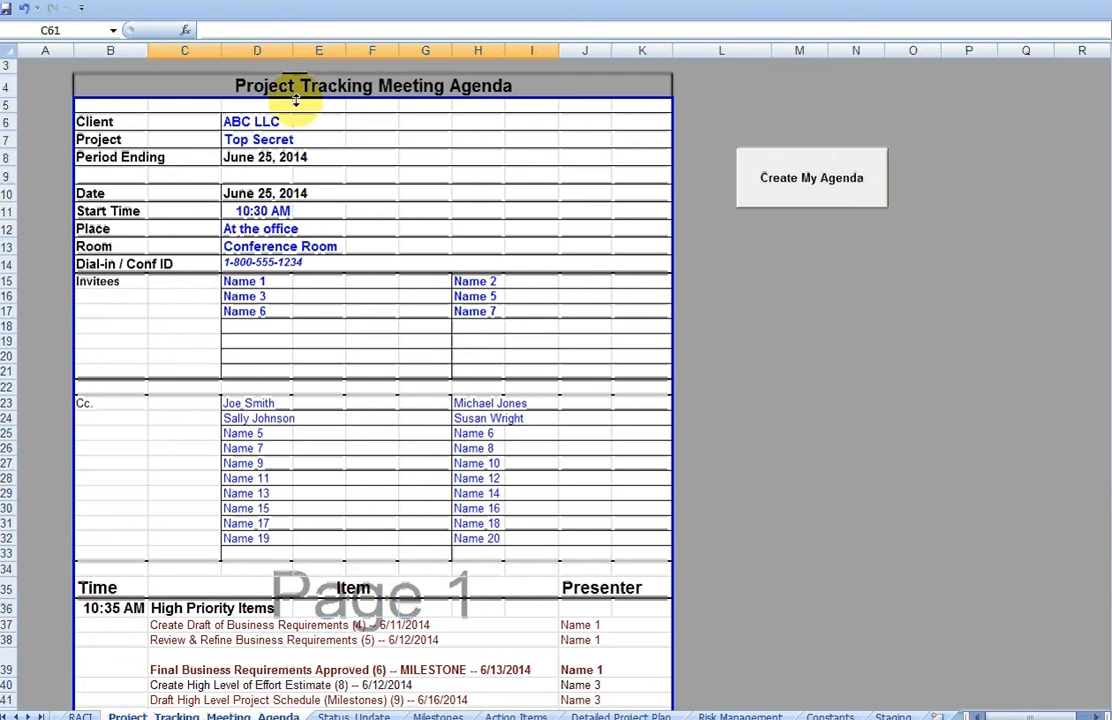
pyautogui.click(253, 122)
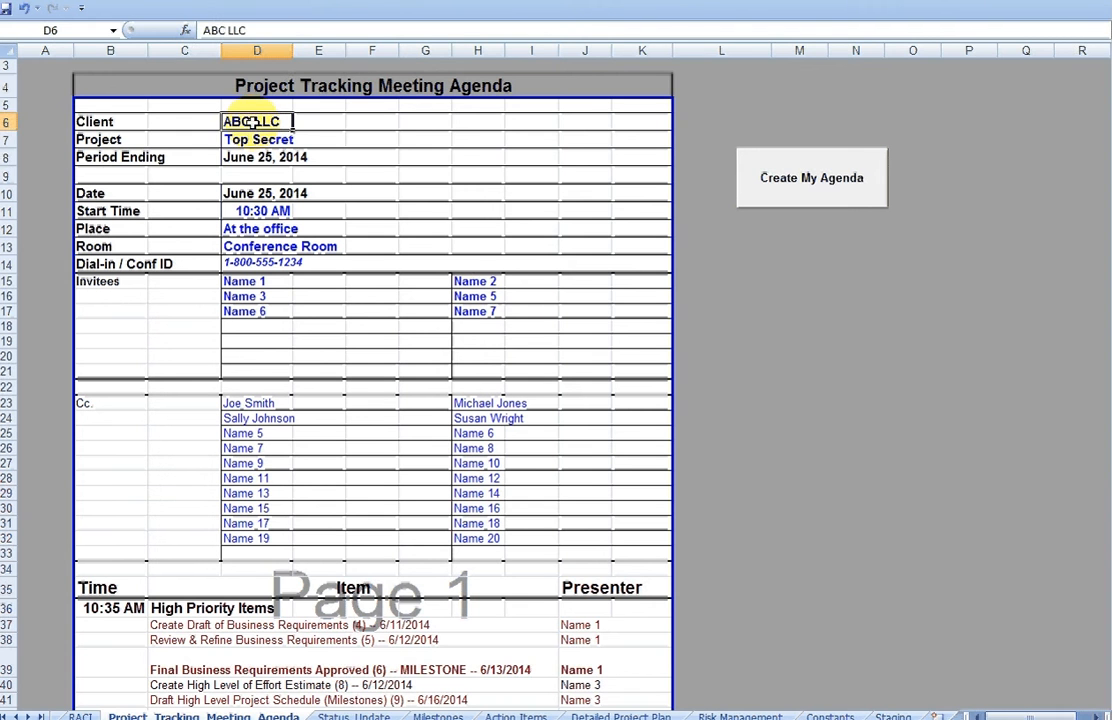
pyautogui.click(258, 139)
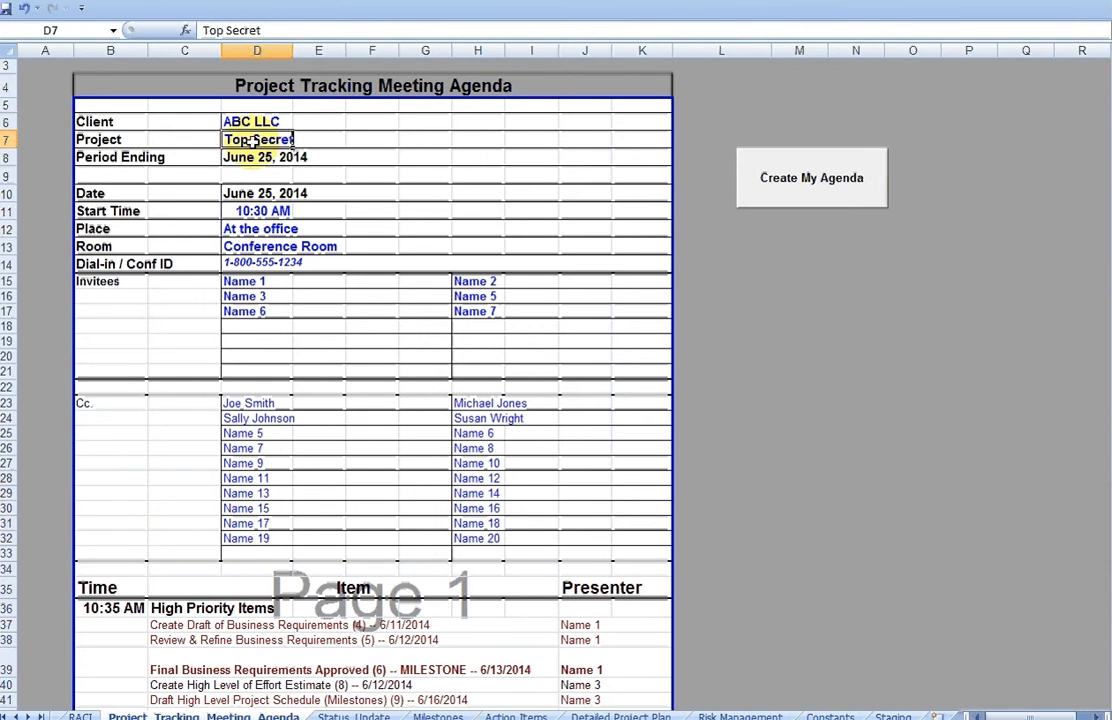
pyautogui.click(250, 123)
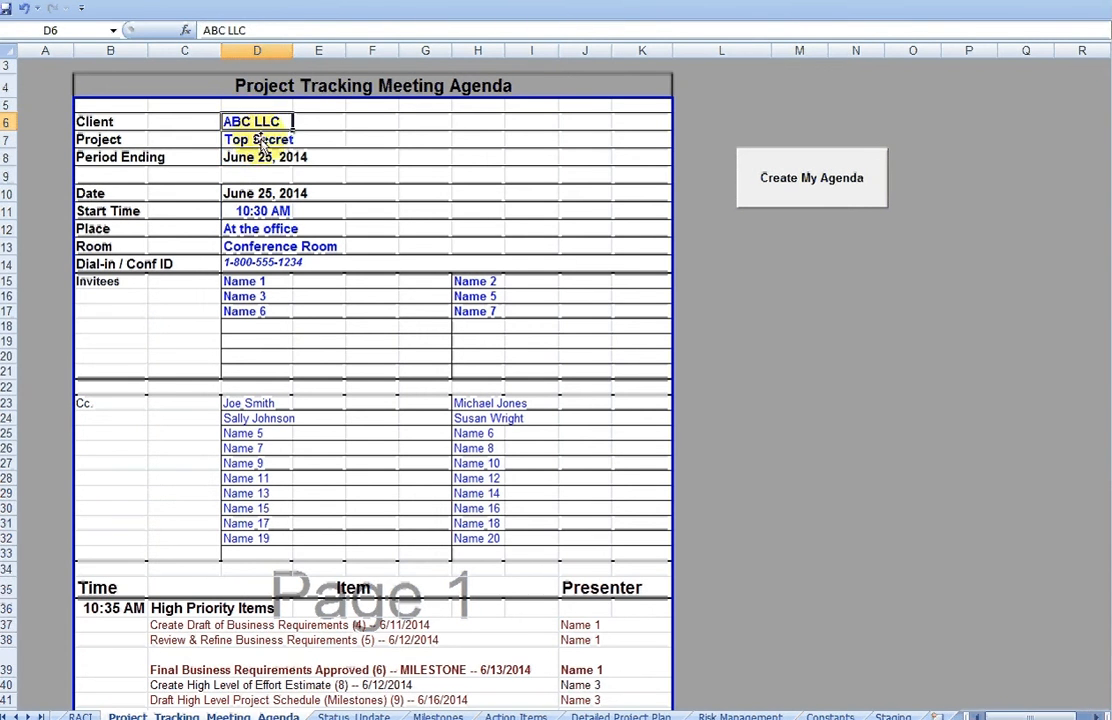
pyautogui.click(258, 140)
pyautogui.click(262, 210)
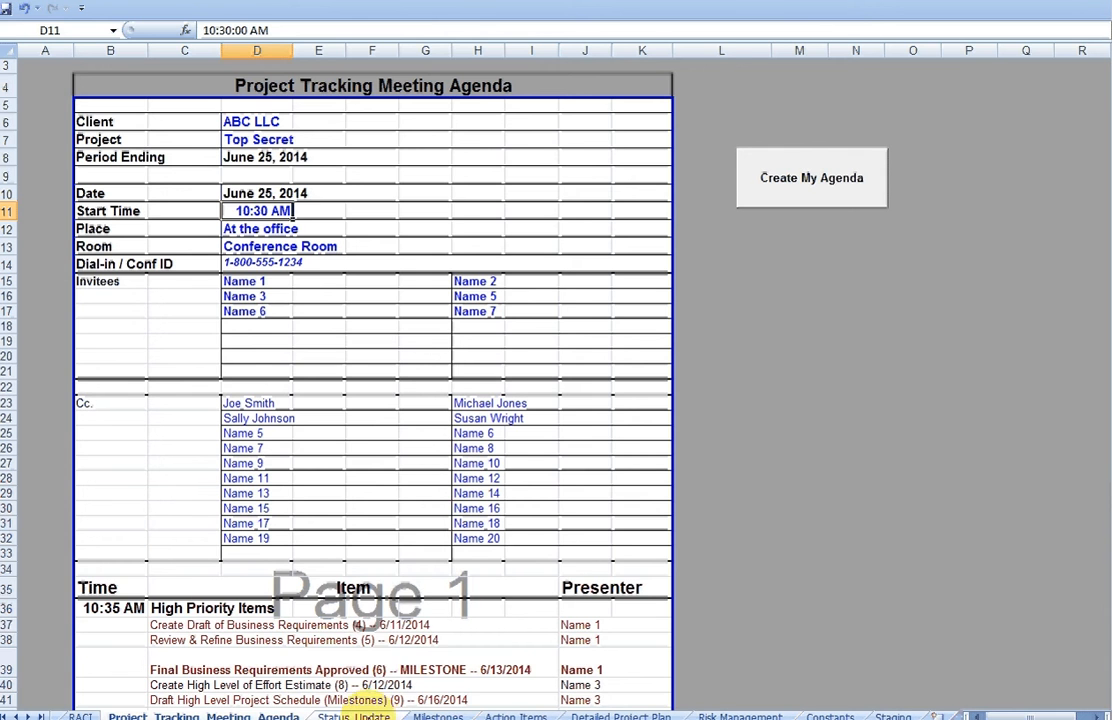
pyautogui.click(325, 598)
pyautogui.click(368, 716)
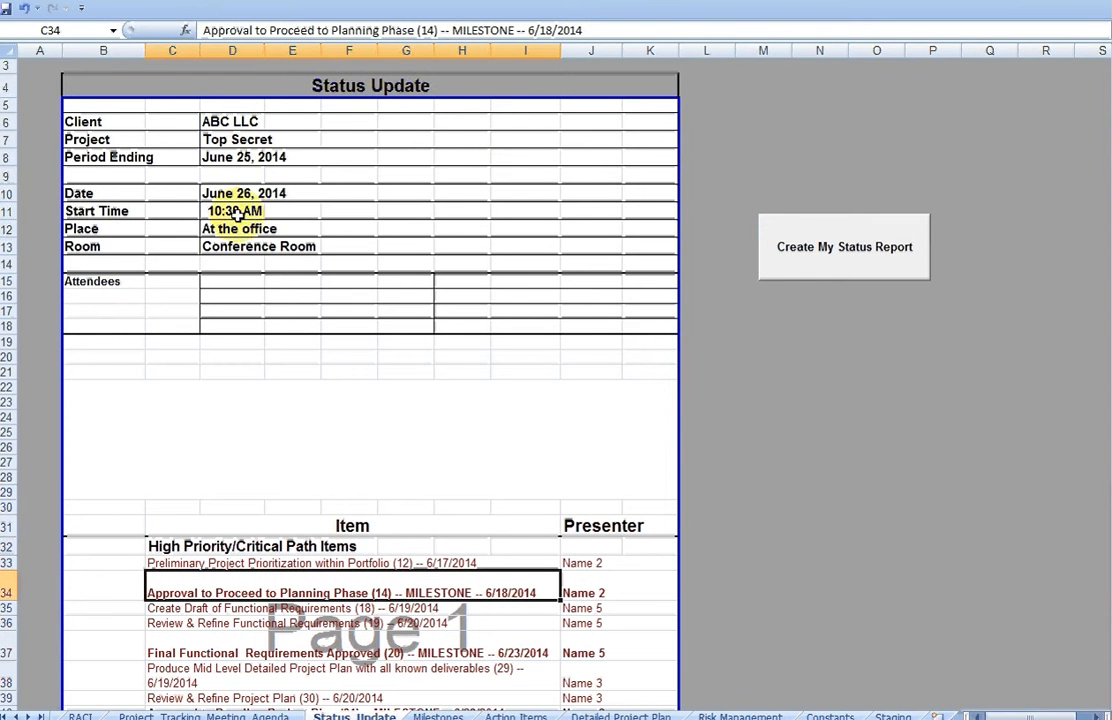
# - Change the client on the Project Tracking Meeting Agenda to DEF LLC and check the client field on the Status Update sheet
pyautogui.click(210, 716)
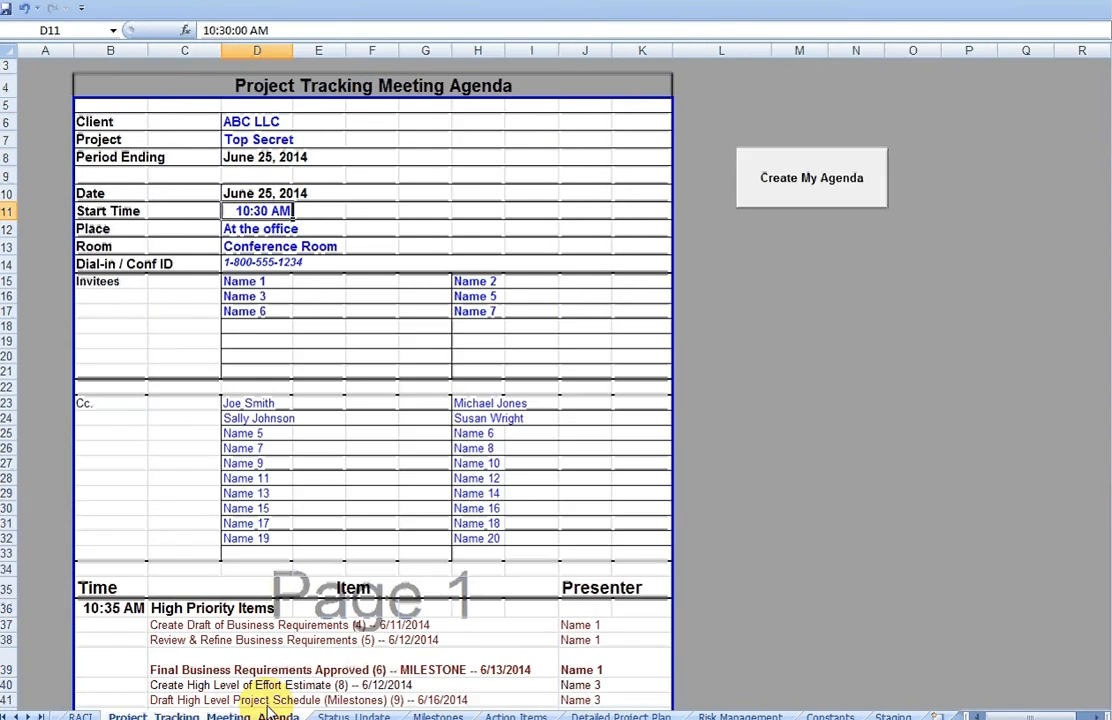
pyautogui.click(239, 122)
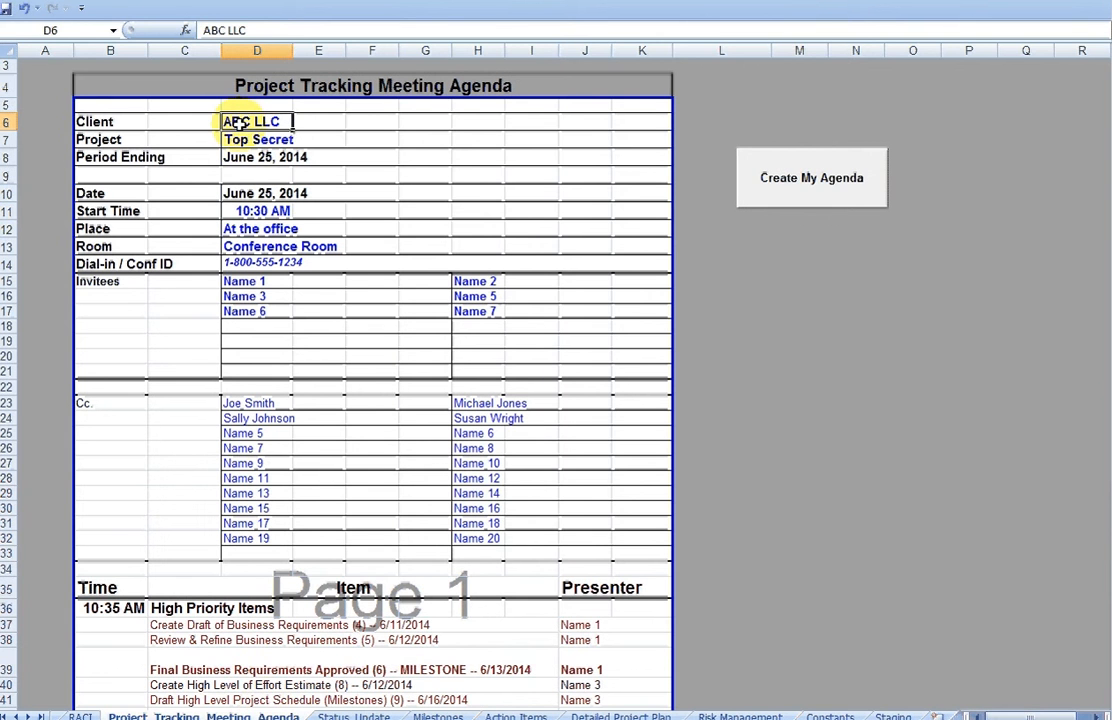
pyautogui.press('F2')
pyautogui.press('Left')
pyautogui.press('Left')
pyautogui.press('Left')
pyautogui.press('Left')
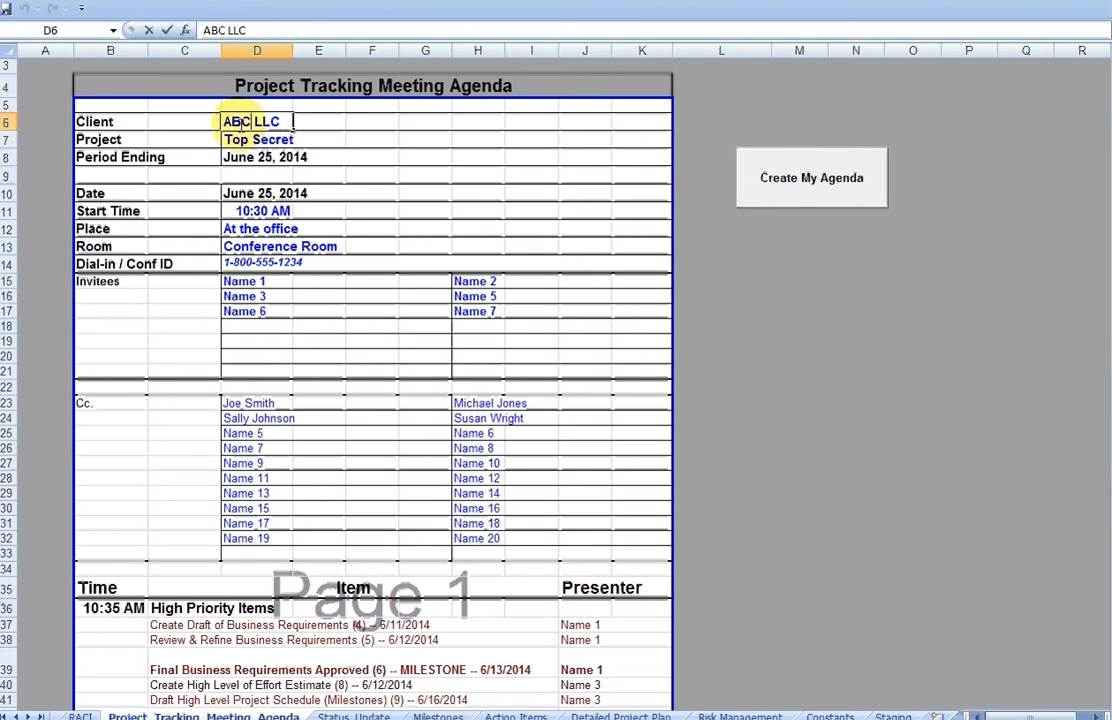
pyautogui.hotkey('shift', 'Left')
pyautogui.hotkey('shift', 'Left')
pyautogui.hotkey('shift', 'Left')
pyautogui.write('DEF')
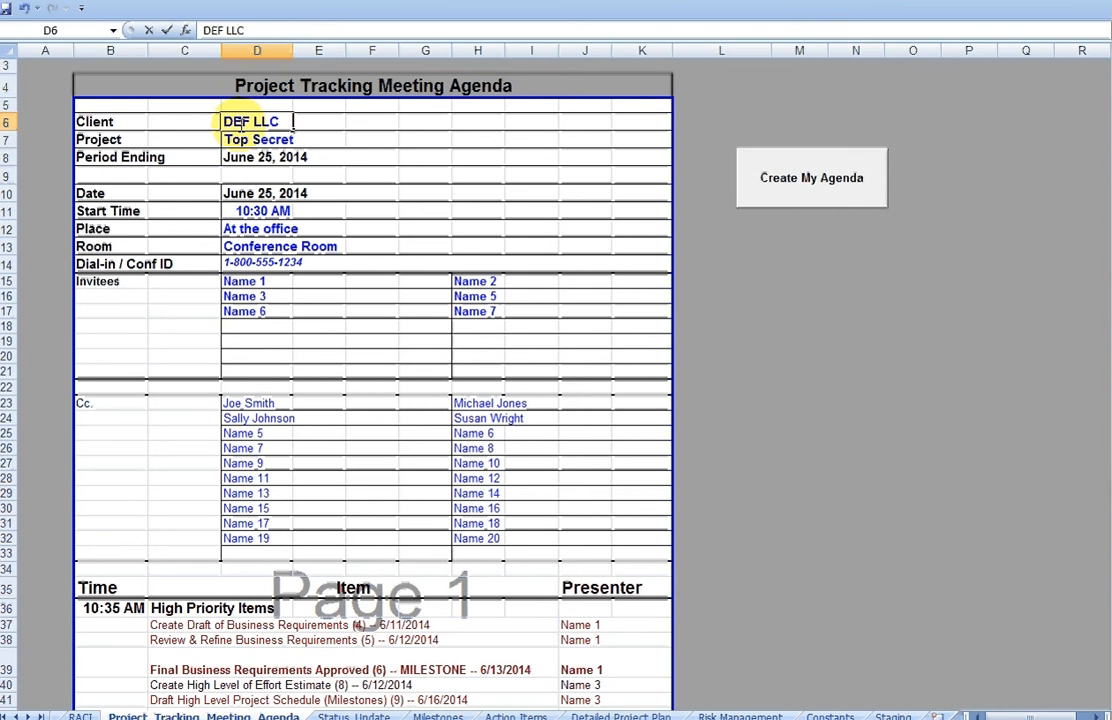
pyautogui.press('Return')
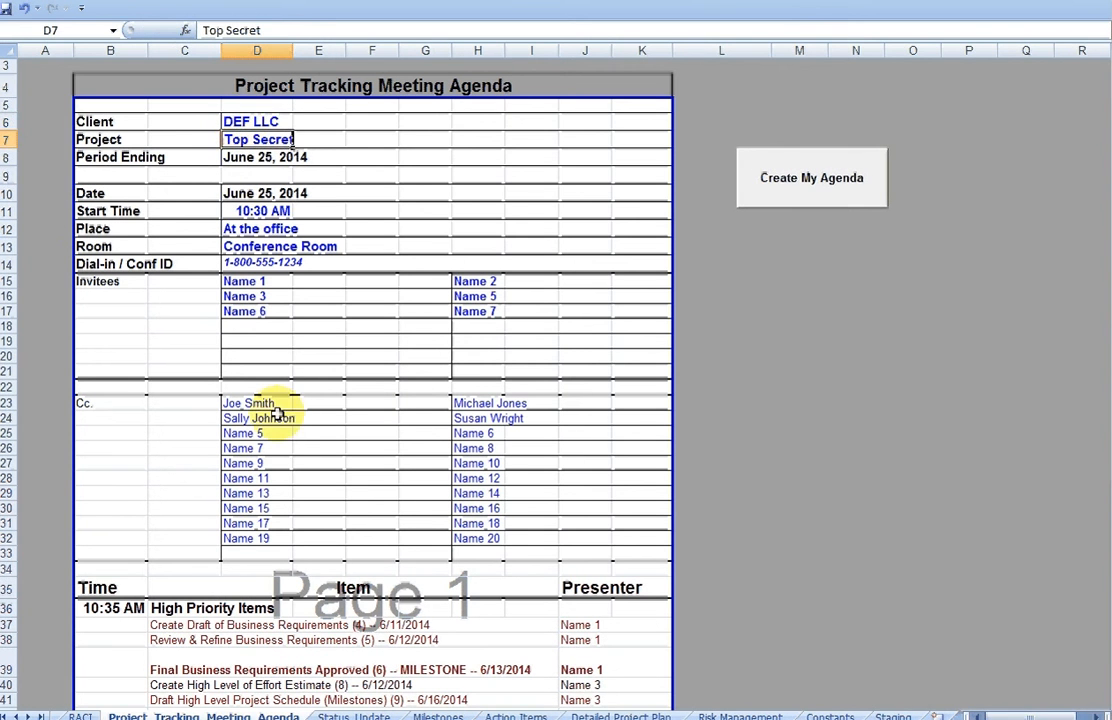
pyautogui.click(353, 716)
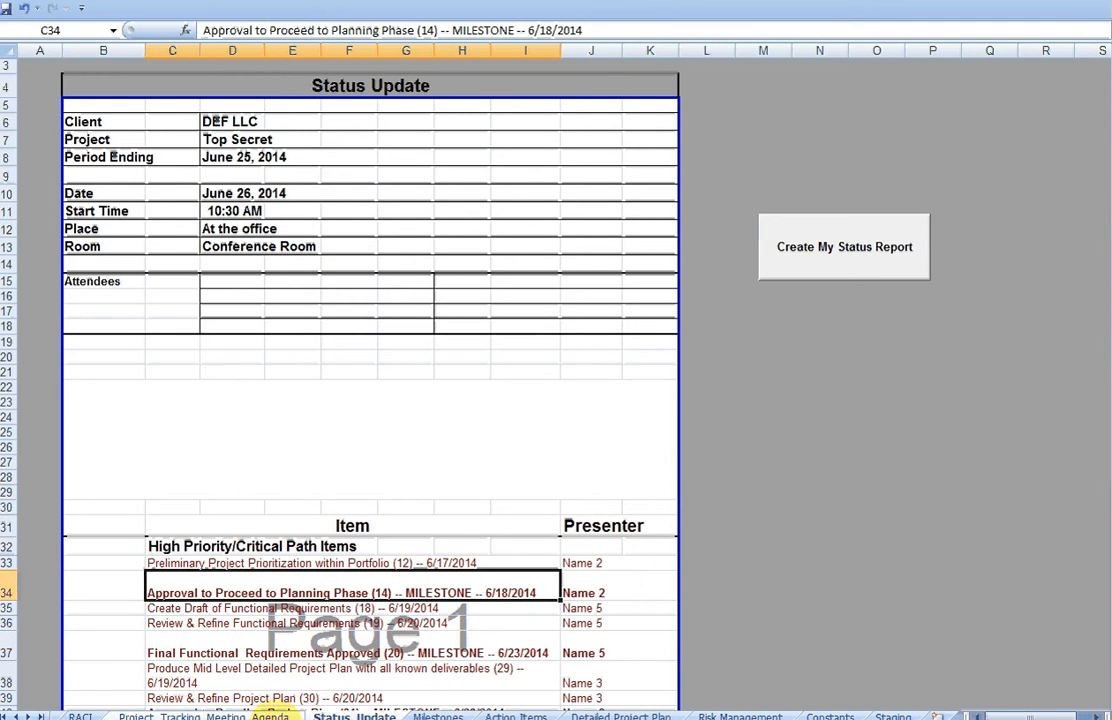
# - Review the meeting agenda's invitees, Cc list and High Priority Items, including the Create High Level of Effort Estimate entry
pyautogui.click(268, 716)
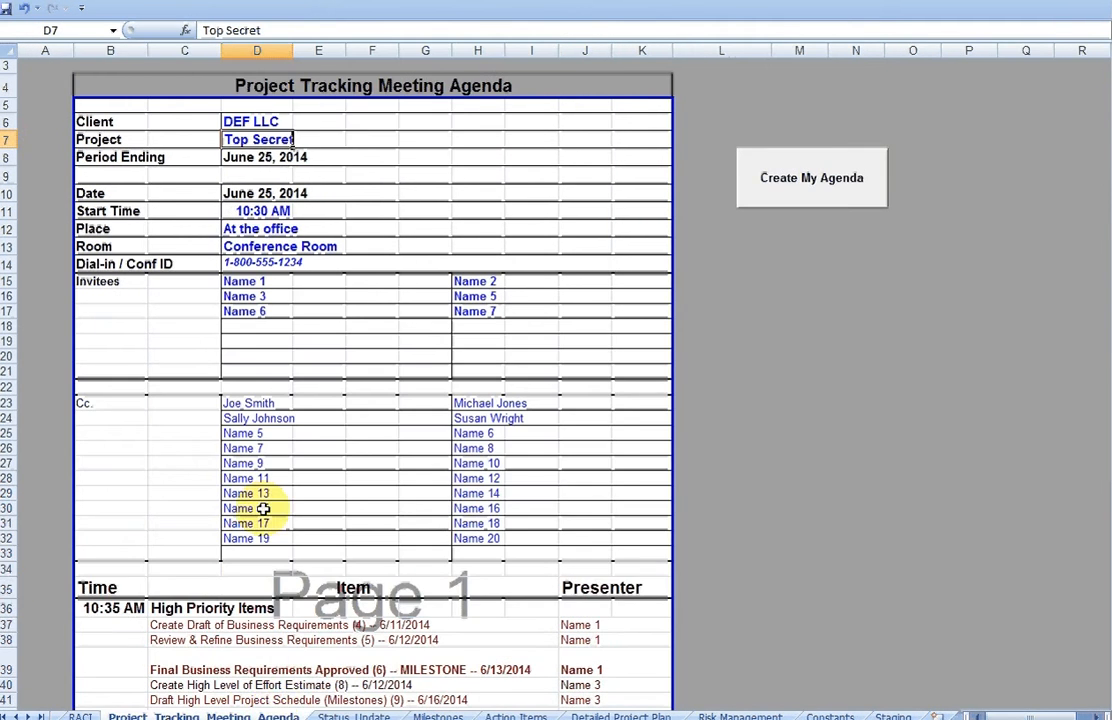
pyautogui.scroll(-1, 266, 465)
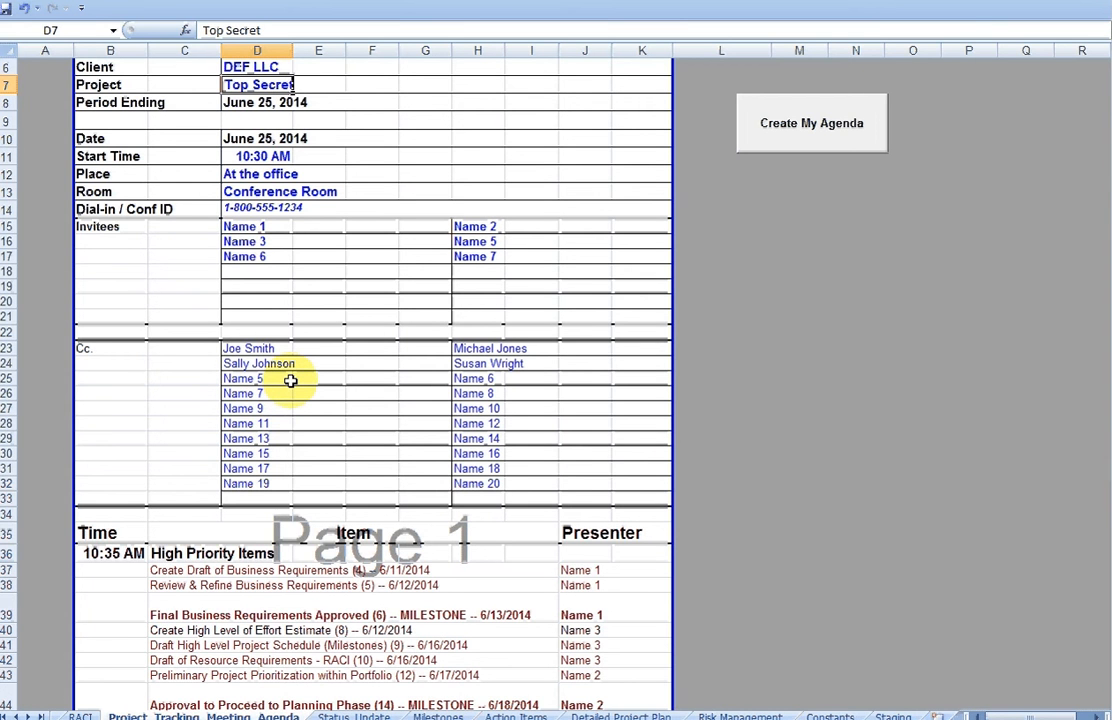
pyautogui.scroll(-2, 290, 380)
pyautogui.scroll(1, 290, 380)
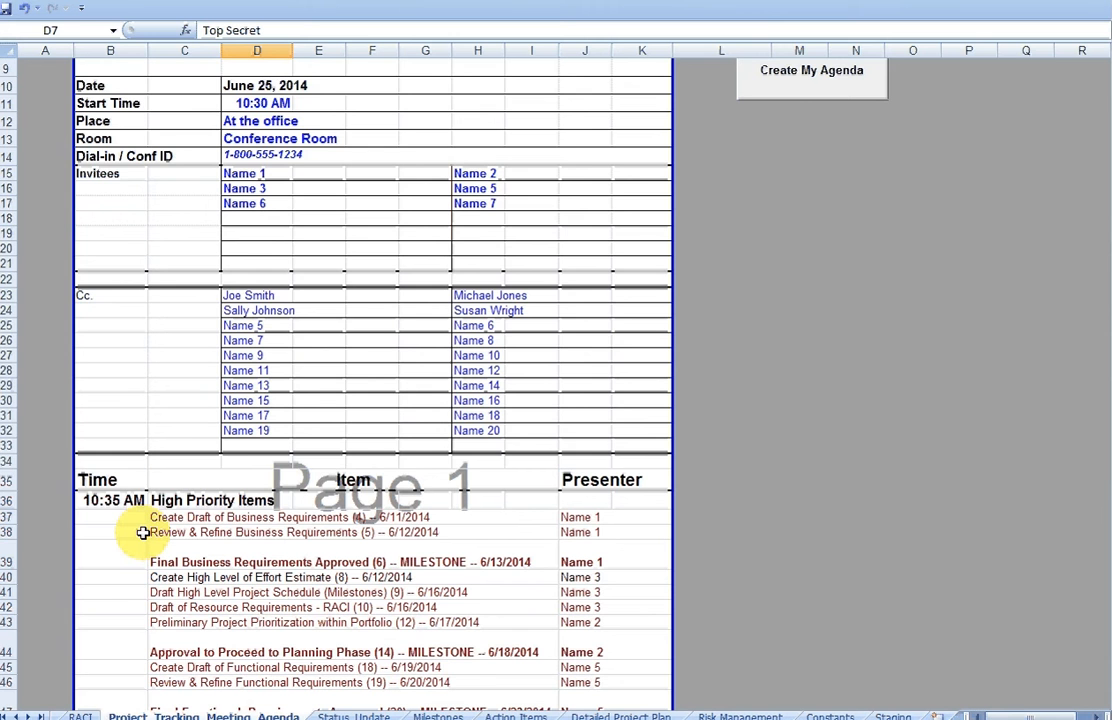
pyautogui.scroll(-1, 143, 533)
pyautogui.scroll(-3, 143, 533)
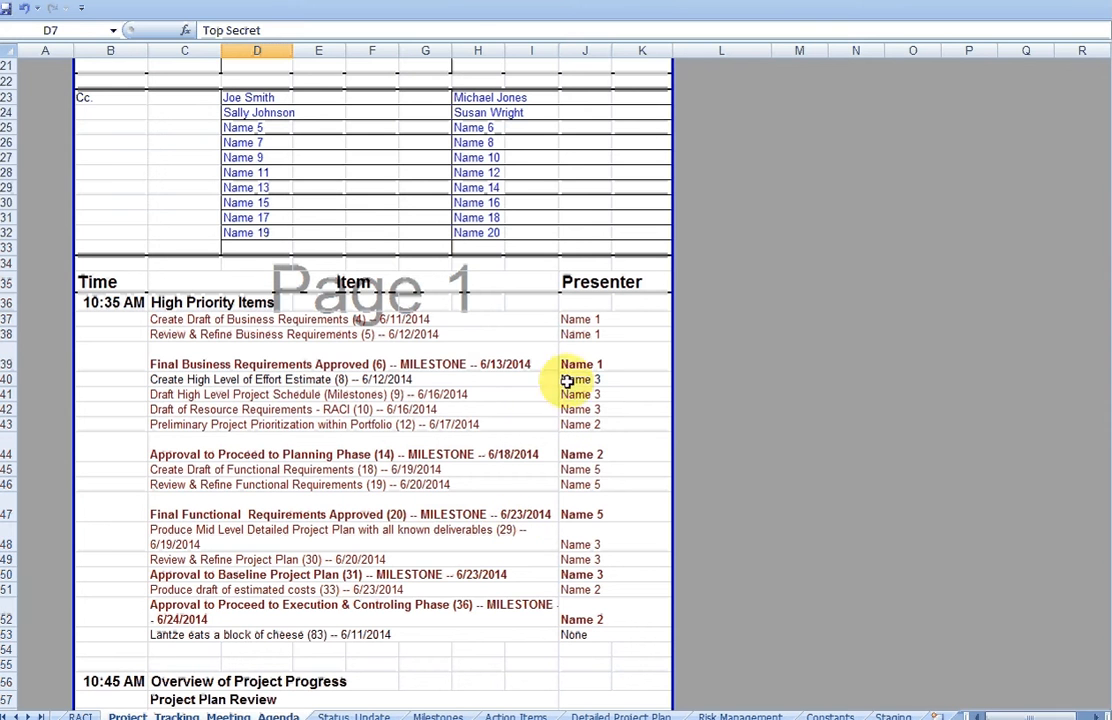
pyautogui.click(304, 377)
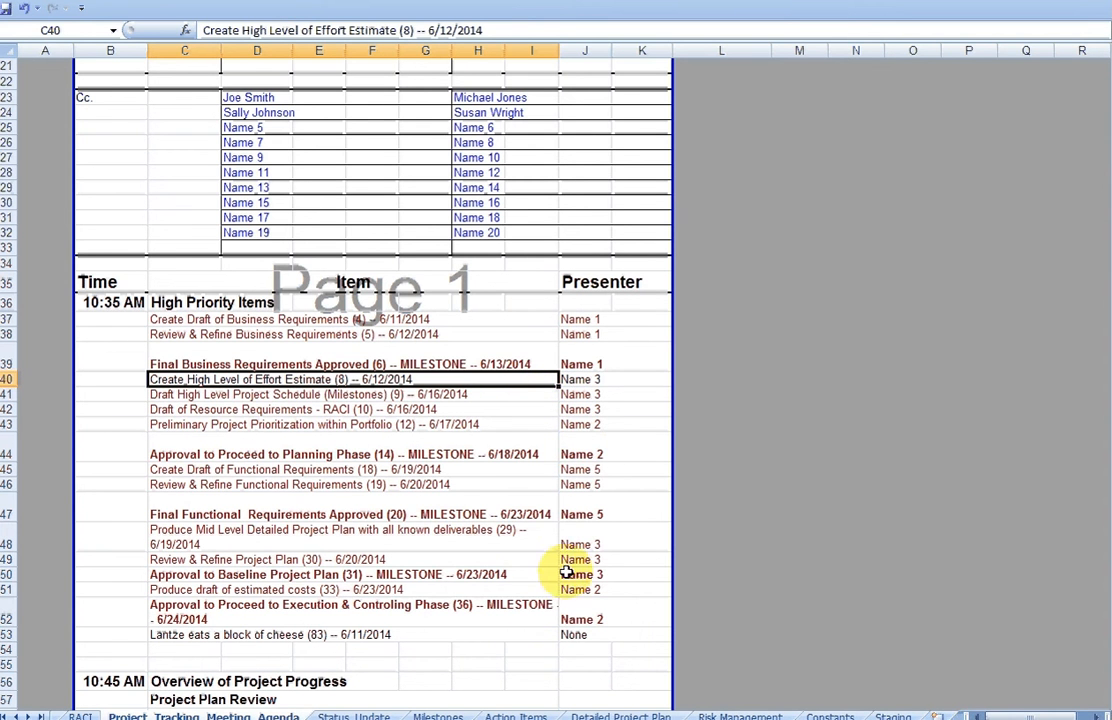
# - Examine how the agenda continues from High Priority Items through Overview of Project Progress, Upcoming Milestone Review and Progress of Project Activity
pyautogui.scroll(-1, 500, 593)
pyautogui.scroll(-5, 500, 593)
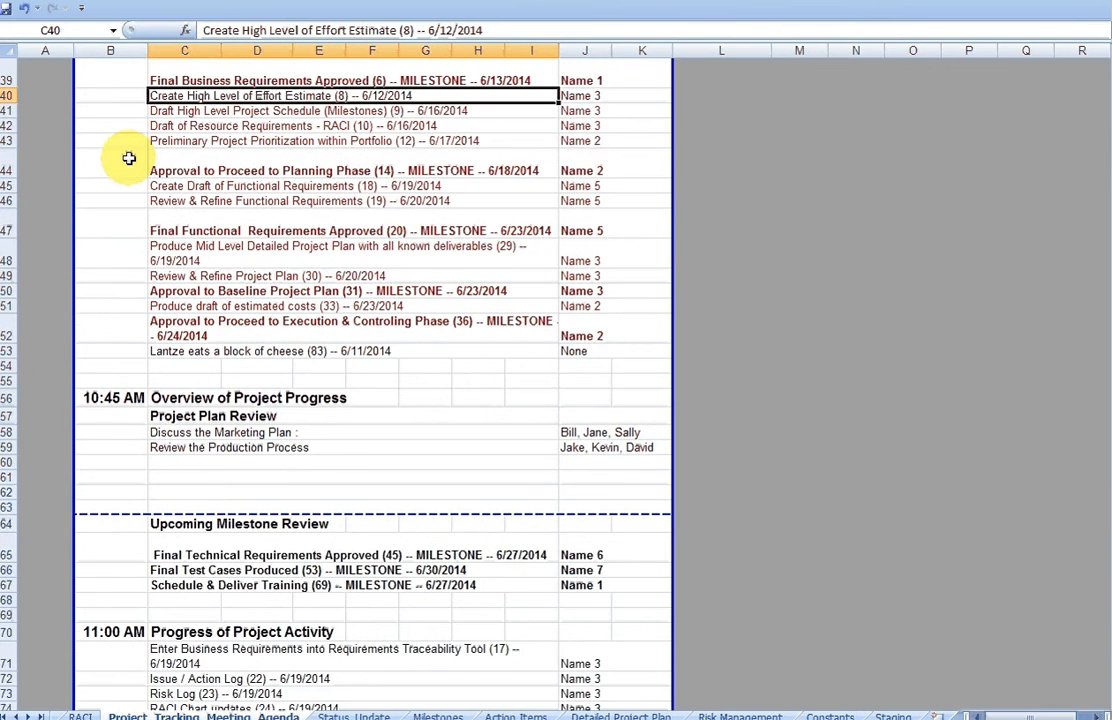
pyautogui.scroll(3, 129, 158)
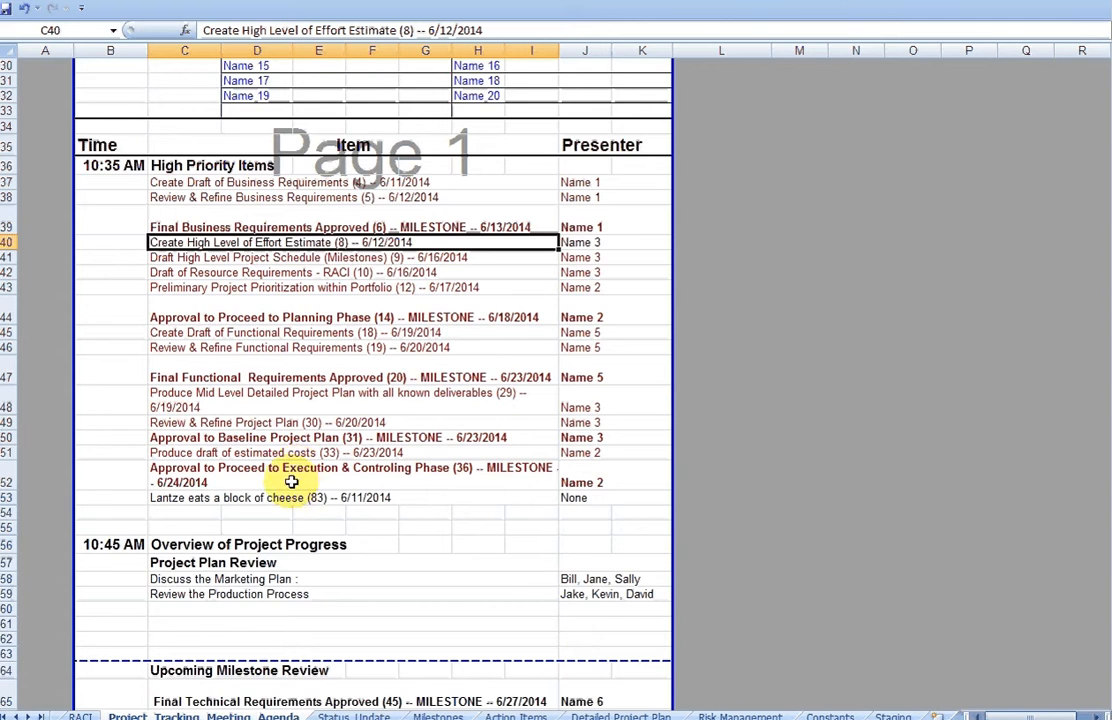
pyautogui.scroll(-1, 291, 482)
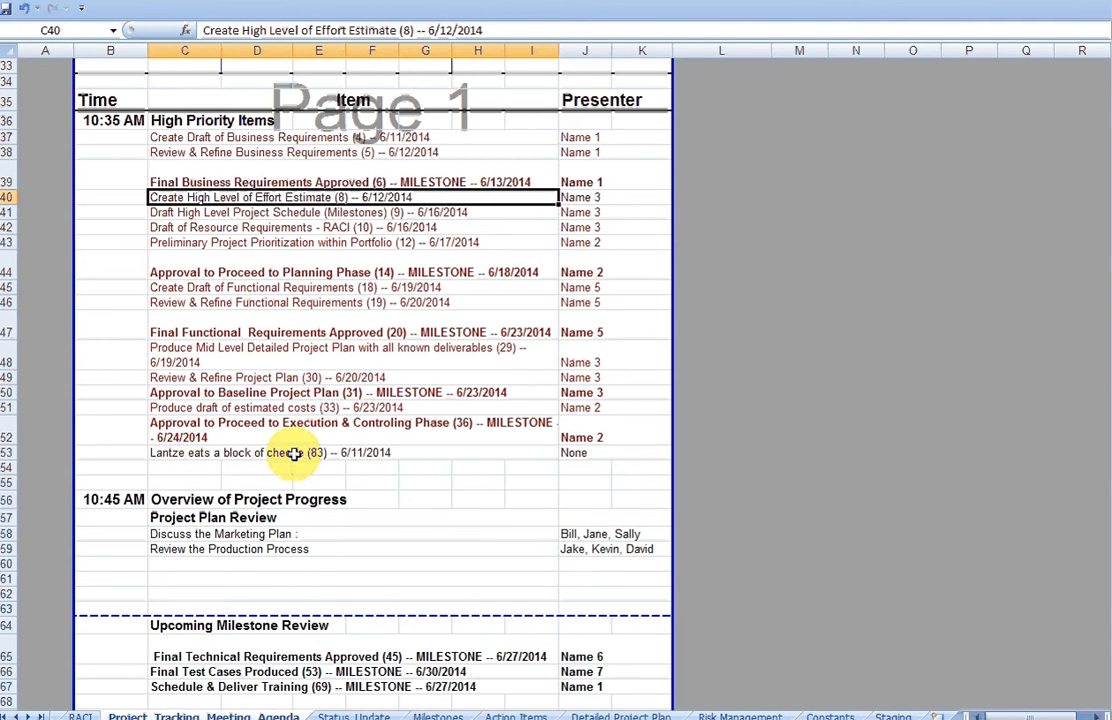
pyautogui.scroll(-1, 293, 453)
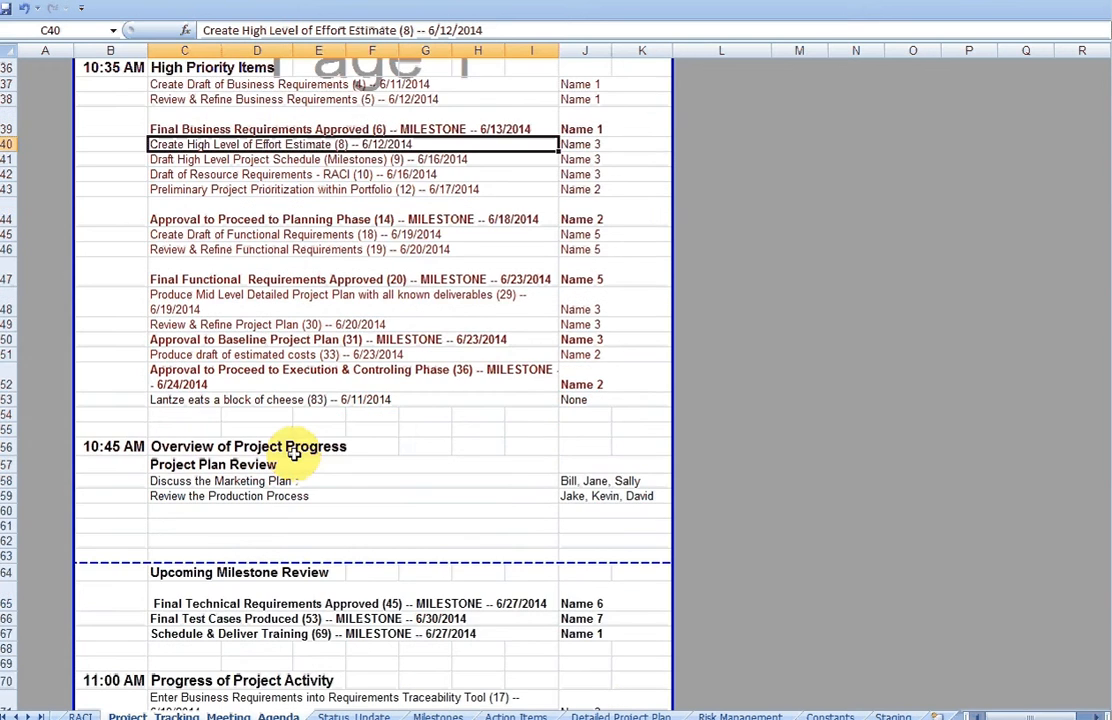
pyautogui.scroll(-1, 293, 453)
pyautogui.scroll(-3, 293, 453)
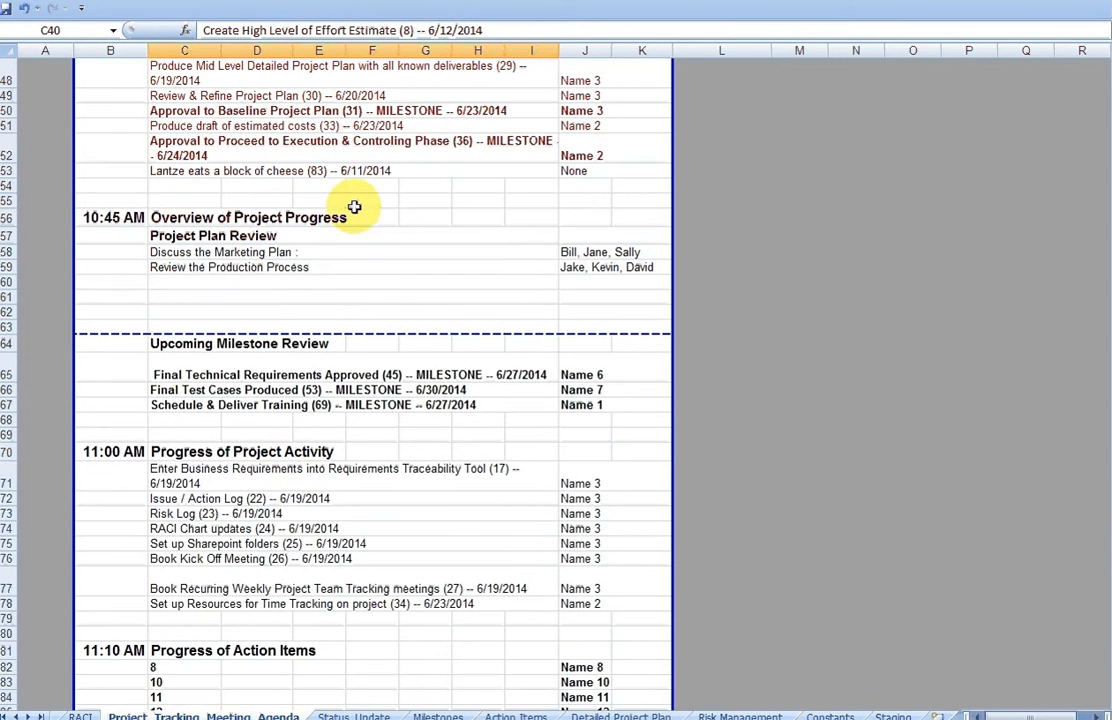
pyautogui.scroll(3, 352, 166)
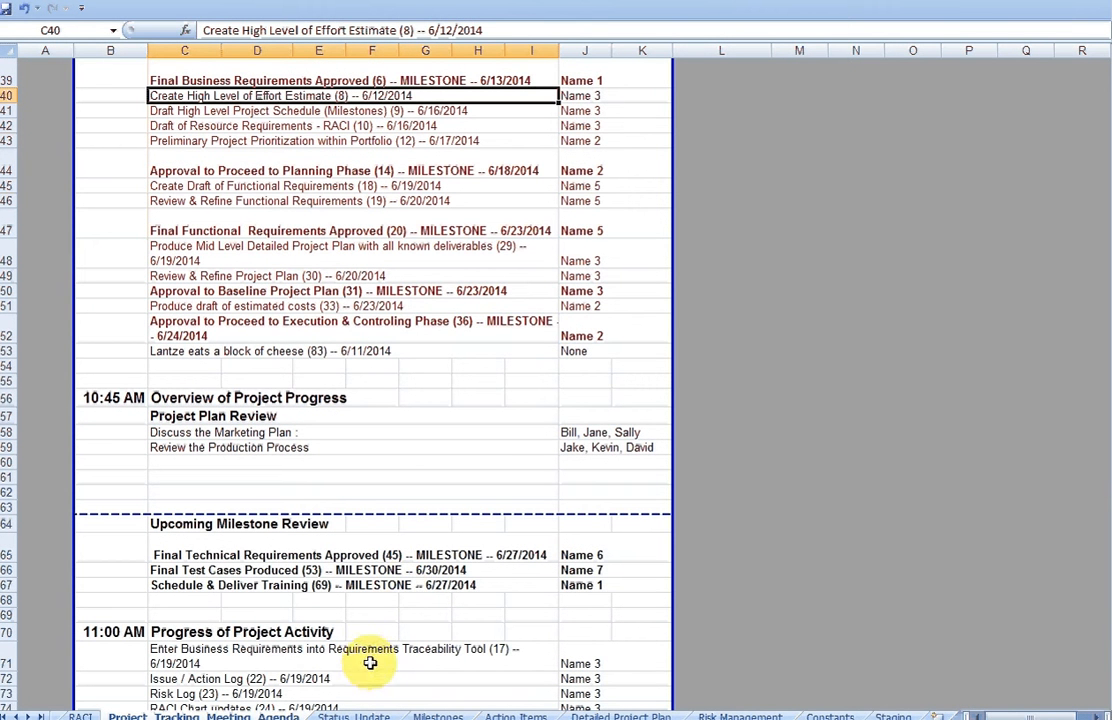
# - Set both the Last Week and Next Week values on the Constants sheet to 7 and return to the meeting agenda
pyautogui.click(822, 714)
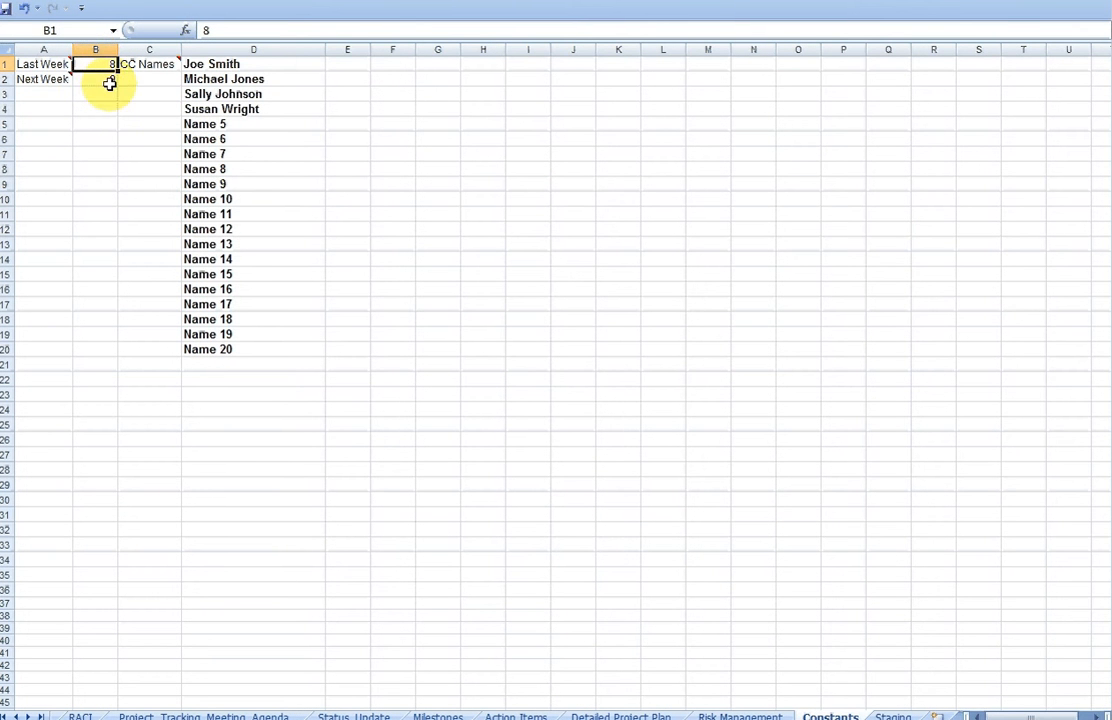
pyautogui.write('7')
pyautogui.click(109, 79)
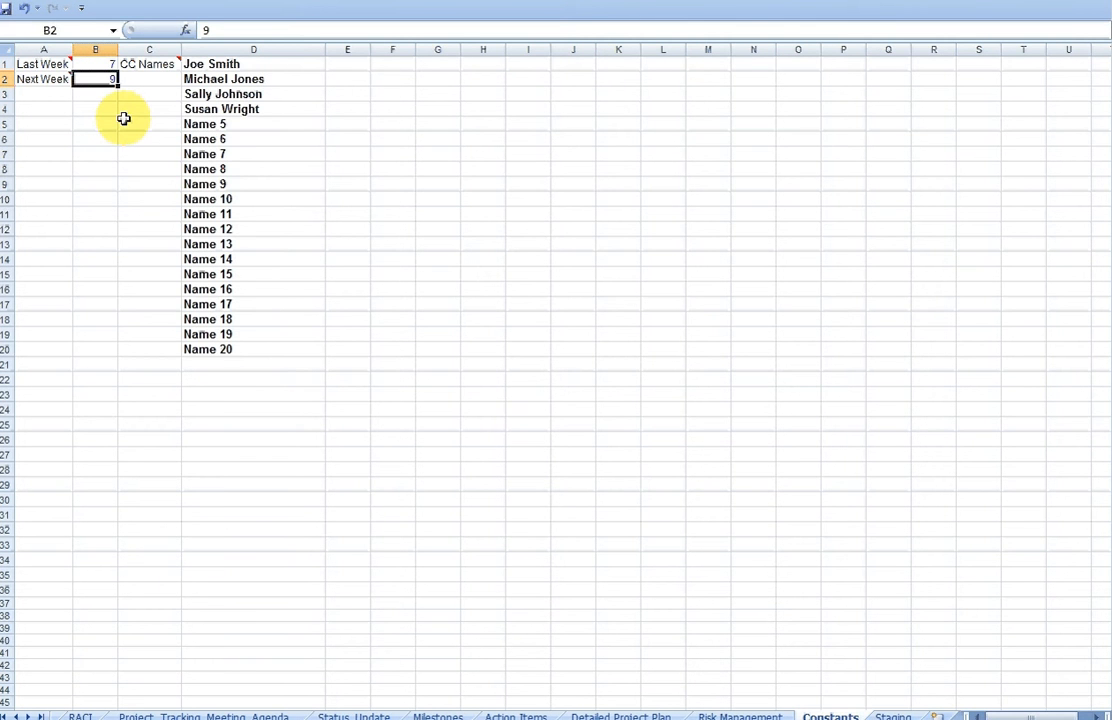
pyautogui.write('7')
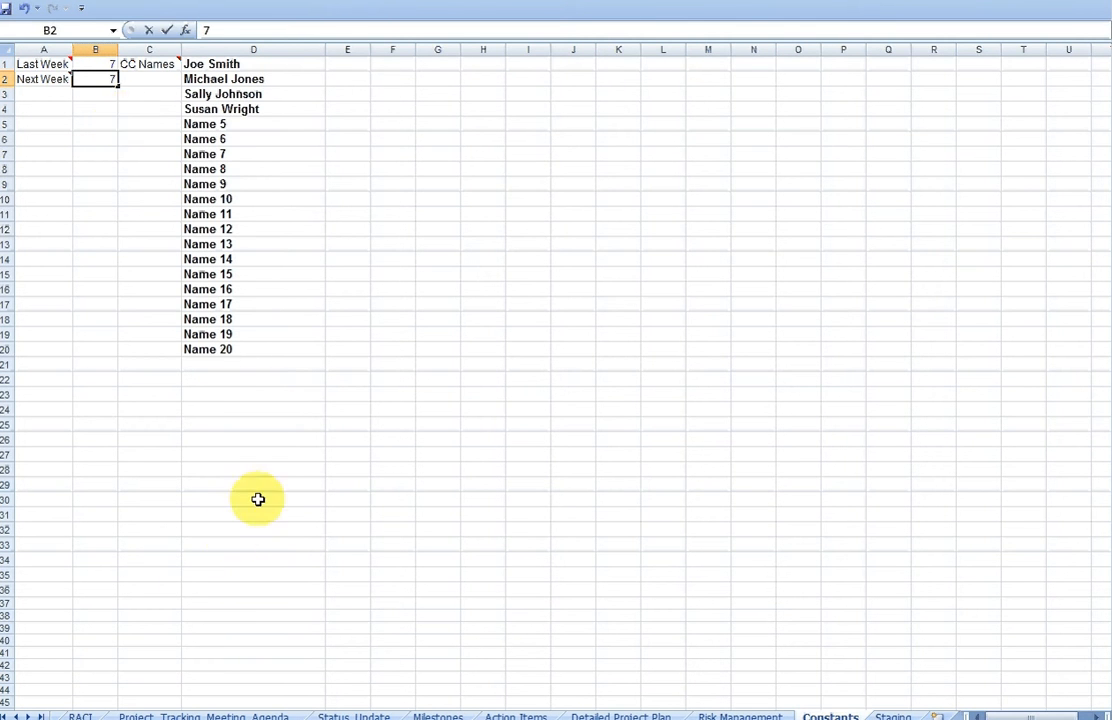
pyautogui.click(270, 716)
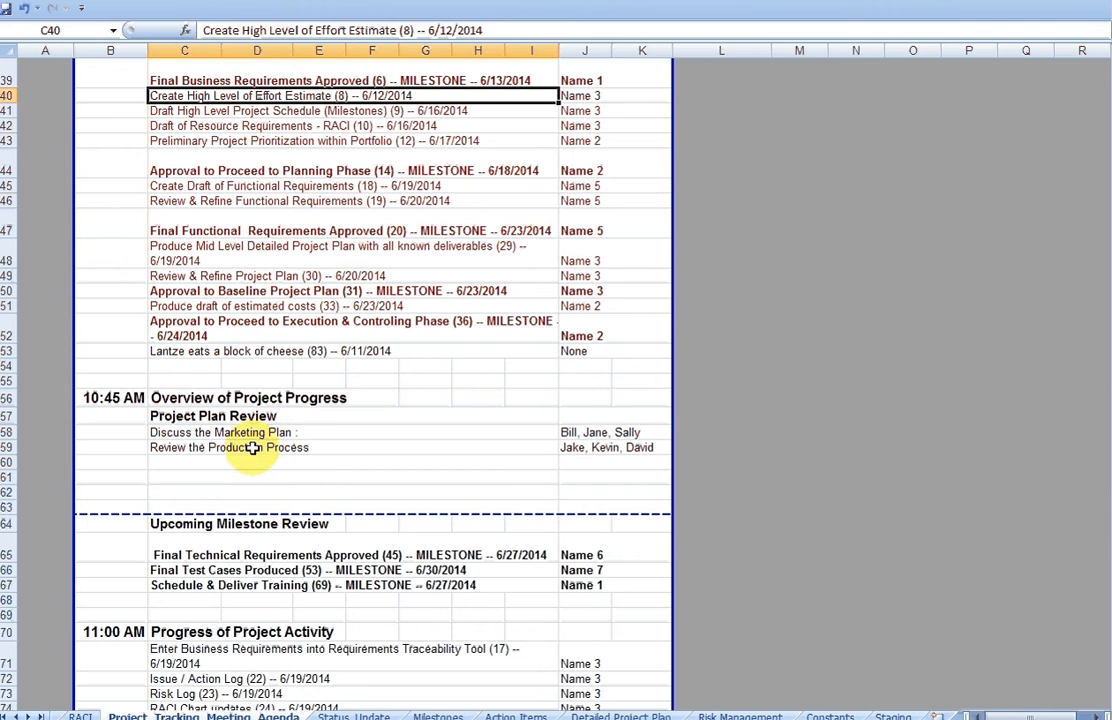
# - Examine the two Project Plan Review topics and their presenters, along with the agenda sections above and below them
pyautogui.click(243, 435)
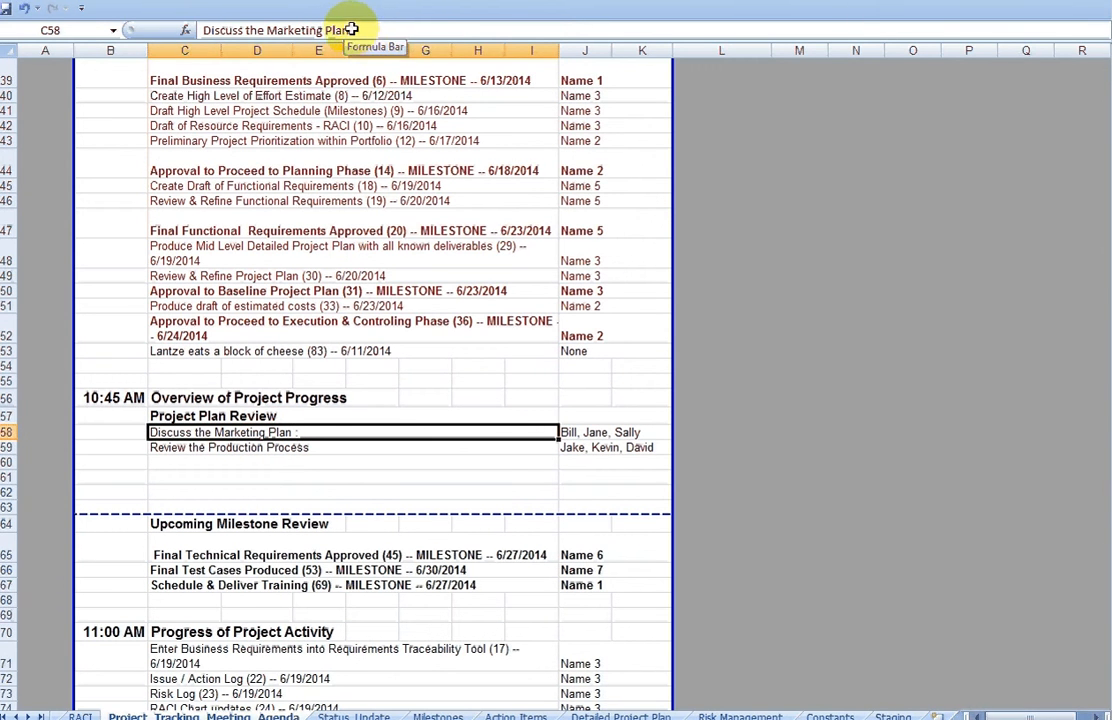
pyautogui.click(285, 446)
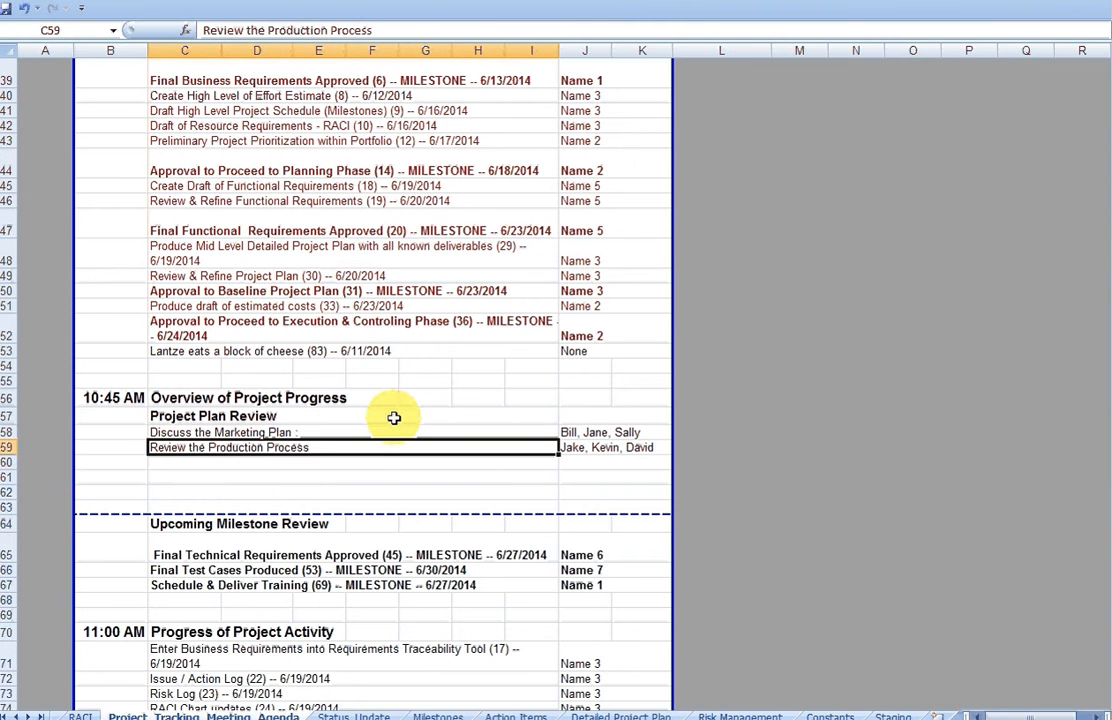
pyautogui.click(588, 433)
pyautogui.click(585, 451)
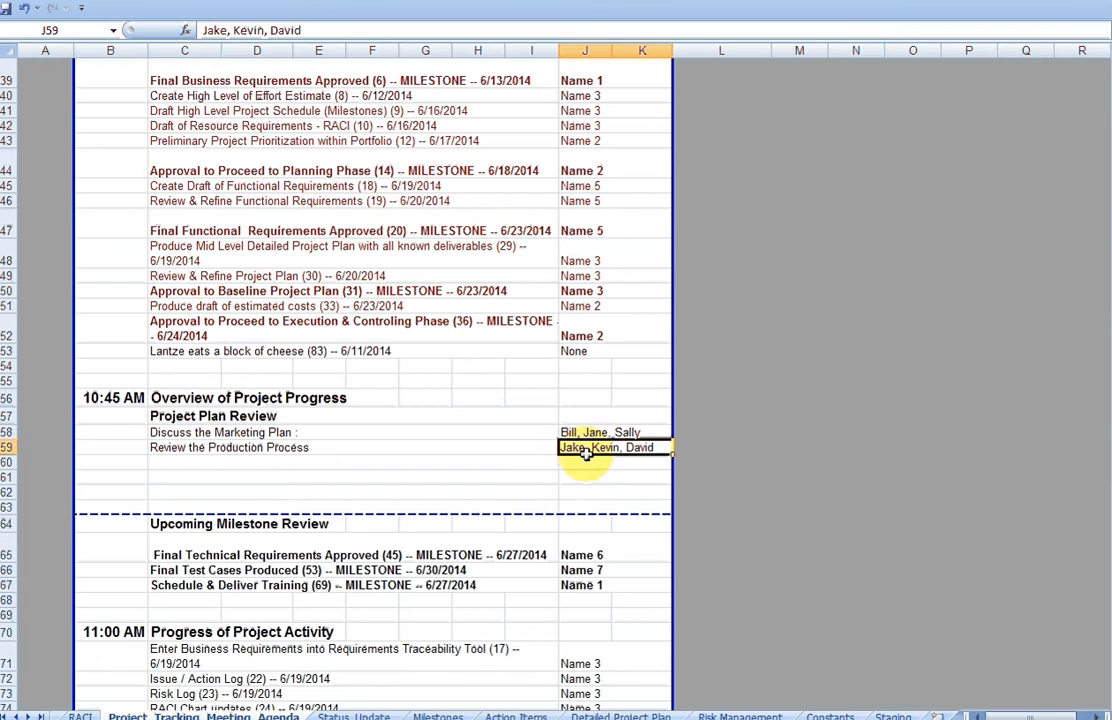
pyautogui.click(578, 433)
pyautogui.click(582, 449)
pyautogui.click(579, 433)
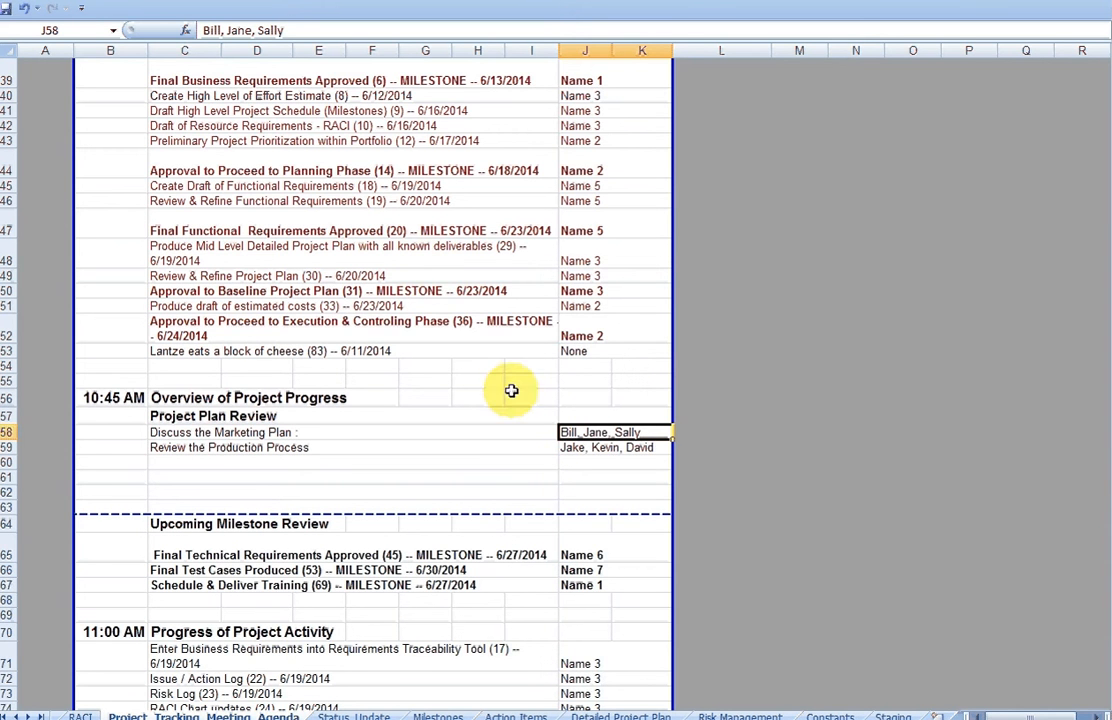
pyautogui.scroll(8, 480, 424)
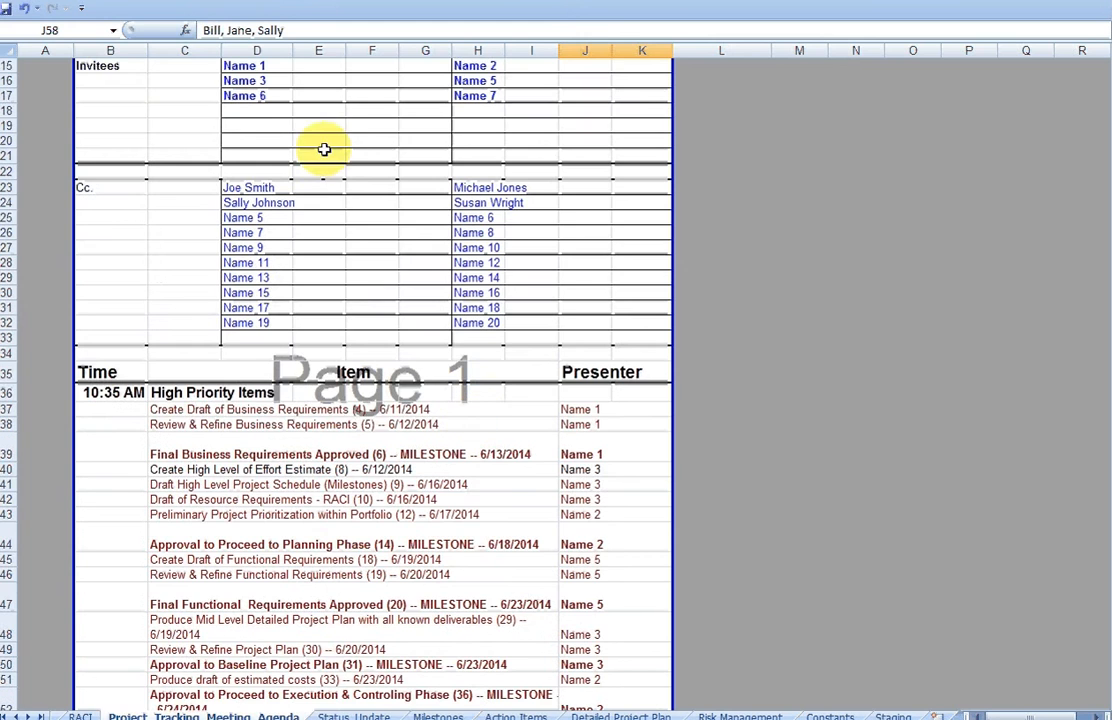
pyautogui.scroll(-8, 390, 670)
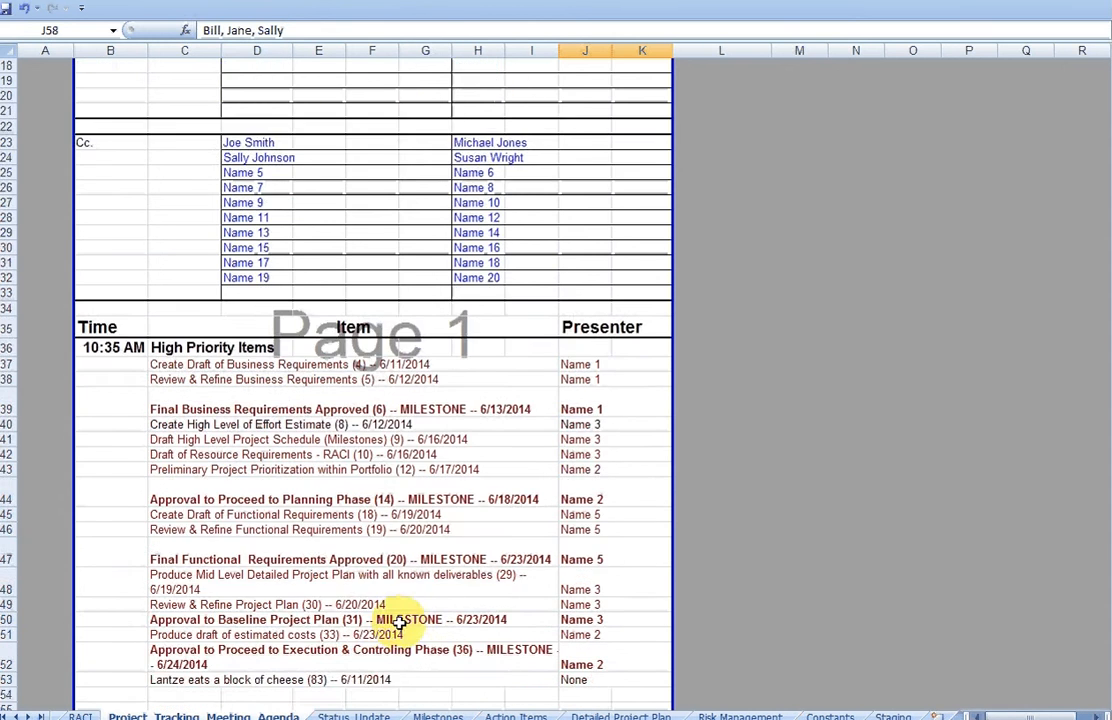
pyautogui.scroll(-1, 380, 582)
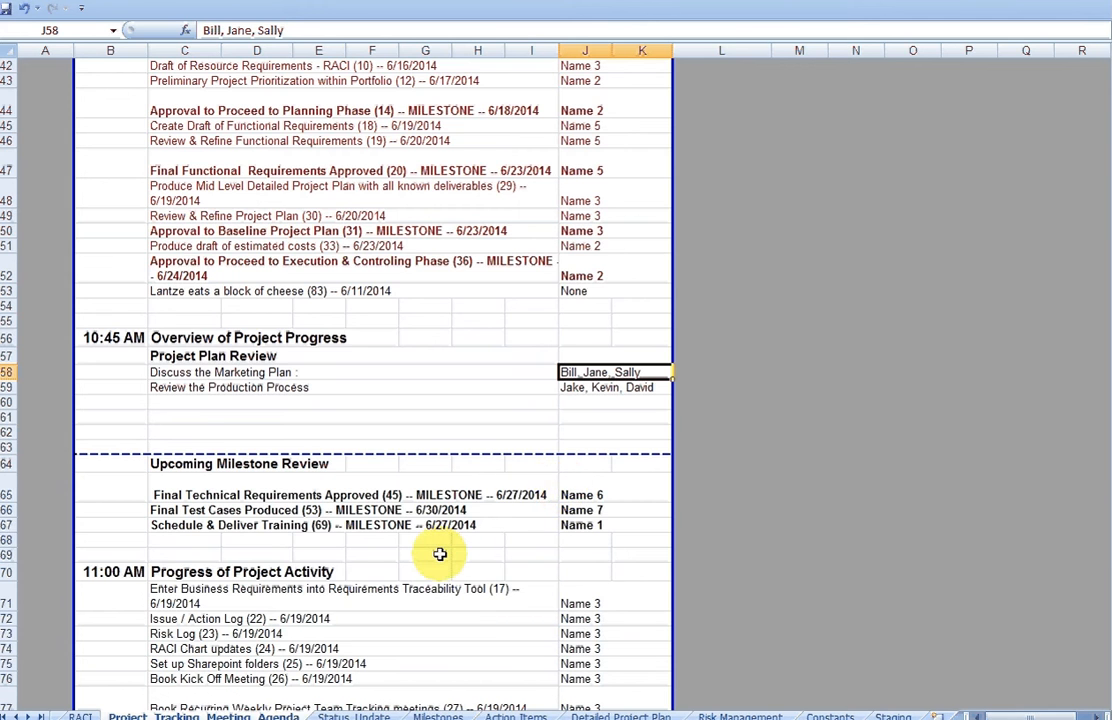
# - Change the start-time formula of Progress of Project Activity so it adds 35 minutes to the meeting start in D11
pyautogui.scroll(-4, 439, 553)
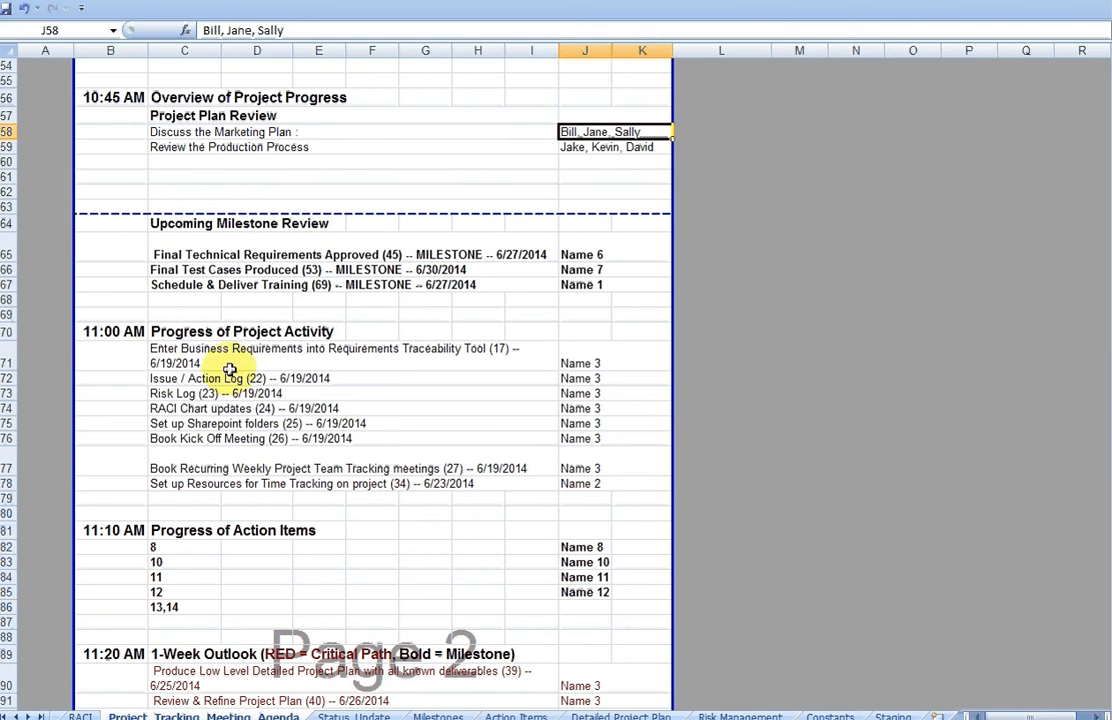
pyautogui.click(110, 332)
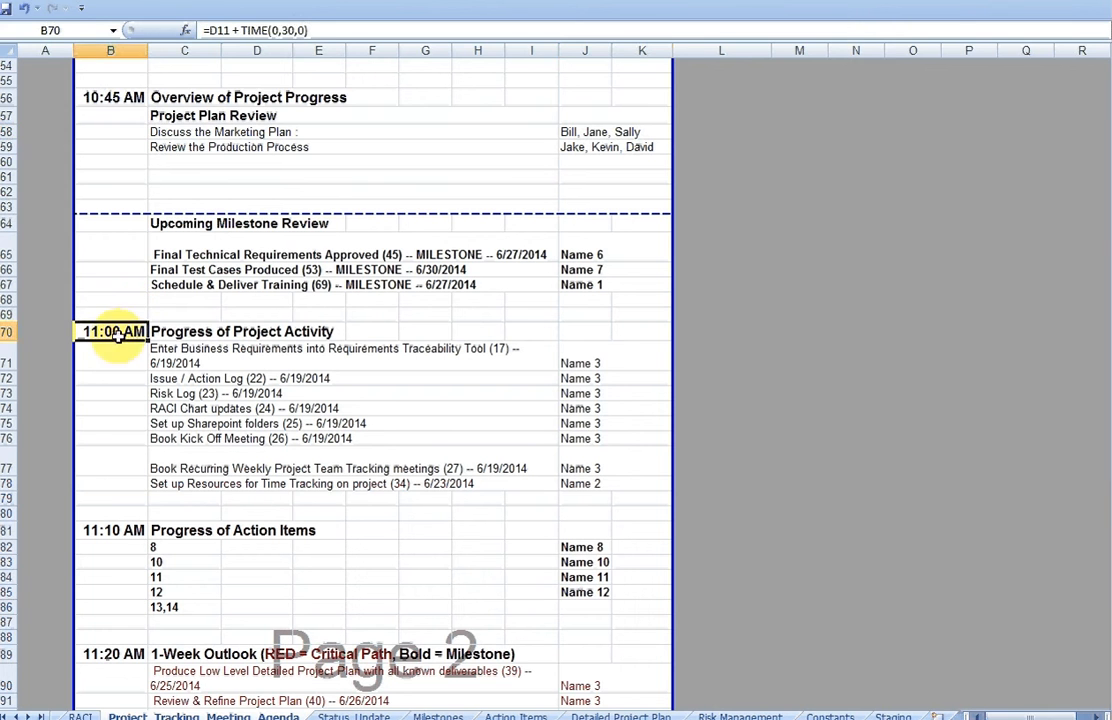
pyautogui.doubleClick(288, 30)
pyautogui.write('30')
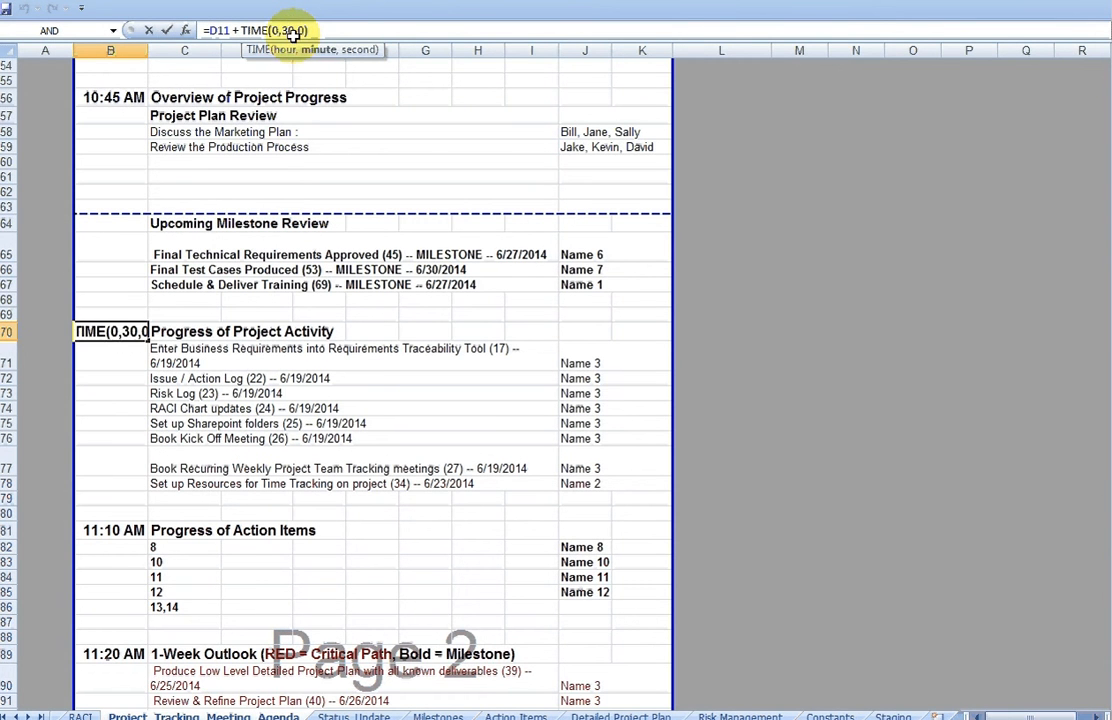
pyautogui.press('BackSpace')
pyautogui.write('5')
pyautogui.press('Return')
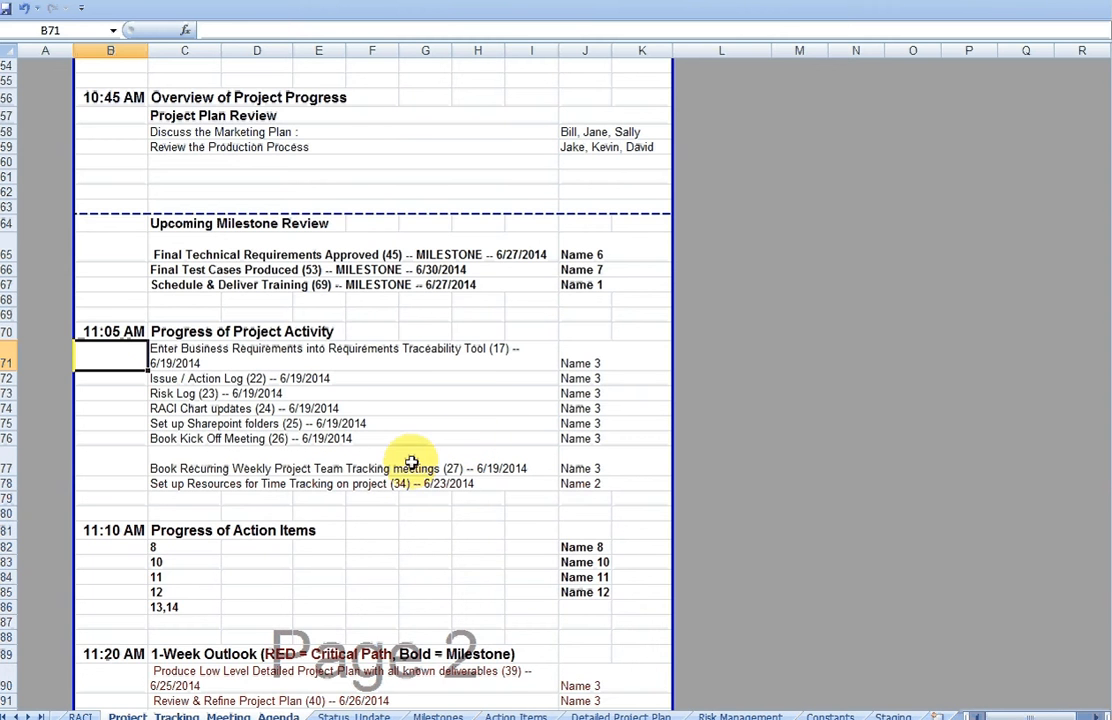
# - Examine the agenda from High Priority Items through Progress of Project Activity and the Progress of Action Items entries with their assigned names
pyautogui.scroll(7, 495, 366)
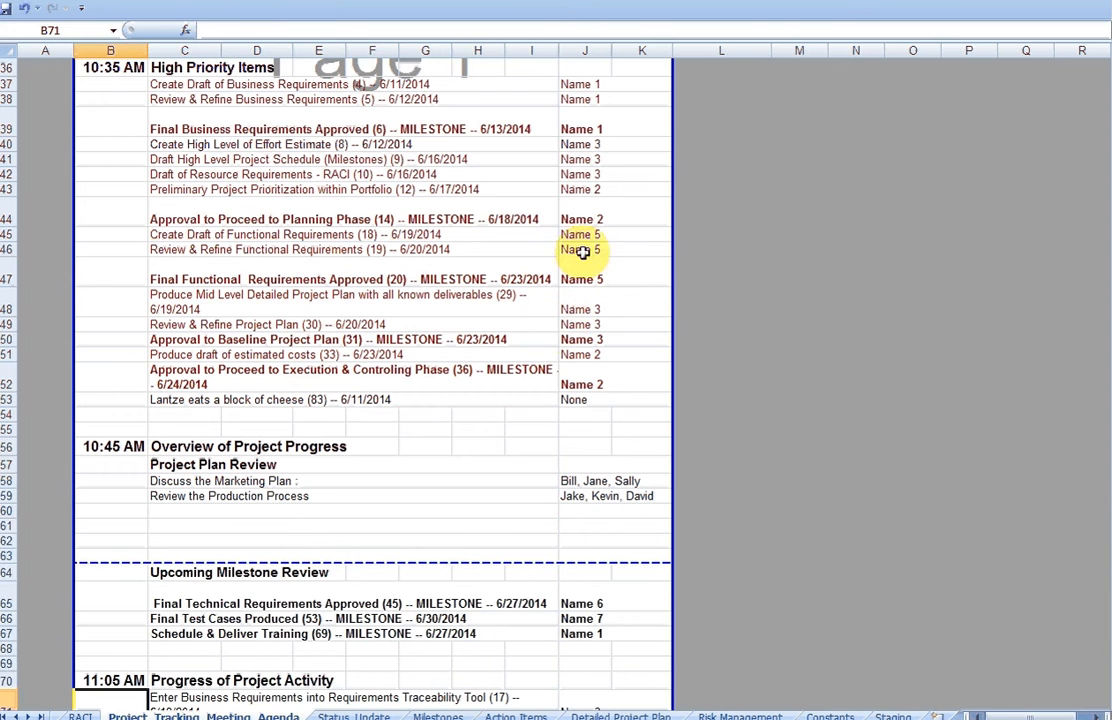
pyautogui.scroll(-6, 448, 433)
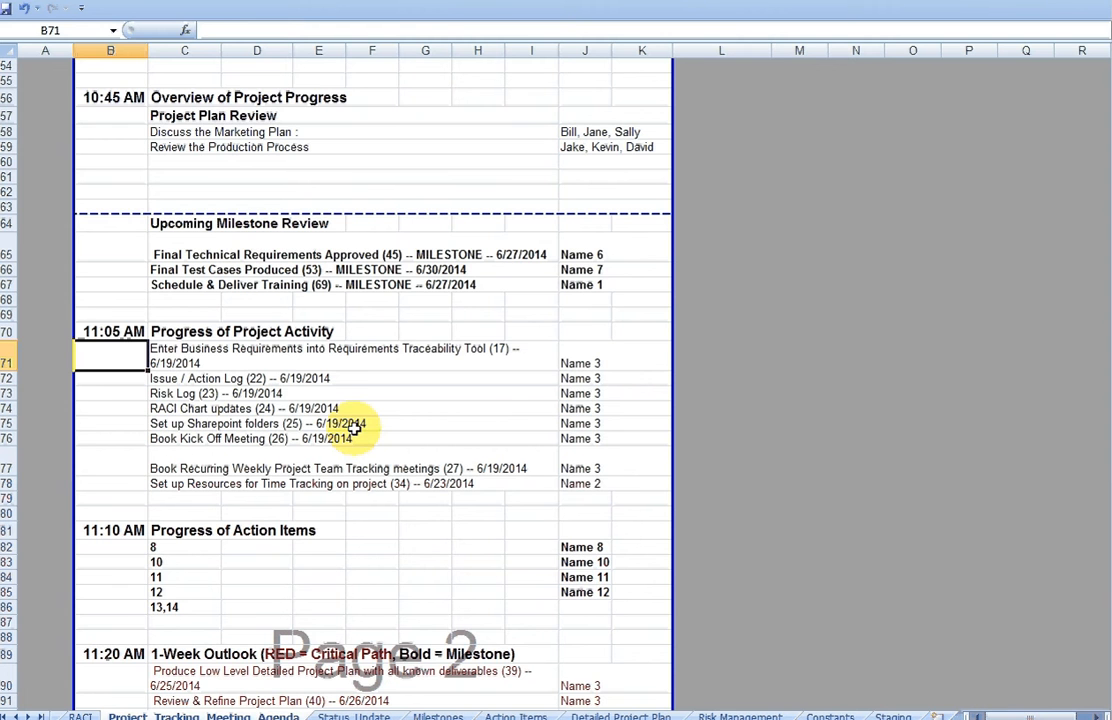
pyautogui.scroll(-2, 354, 427)
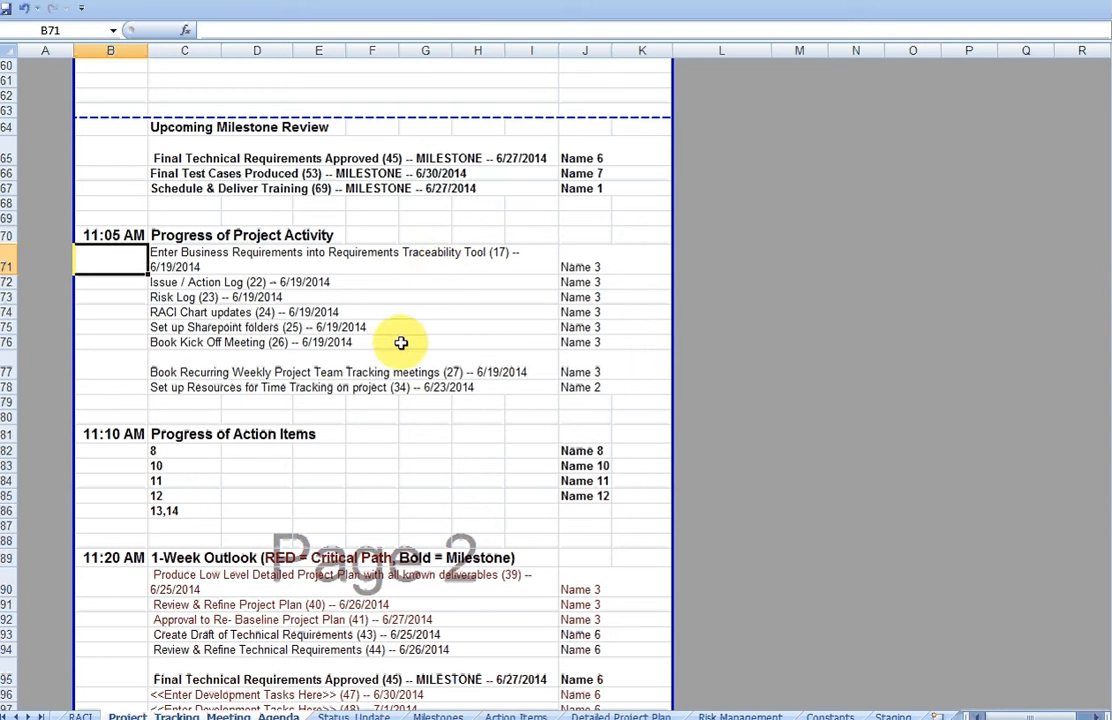
pyautogui.scroll(-1, 401, 343)
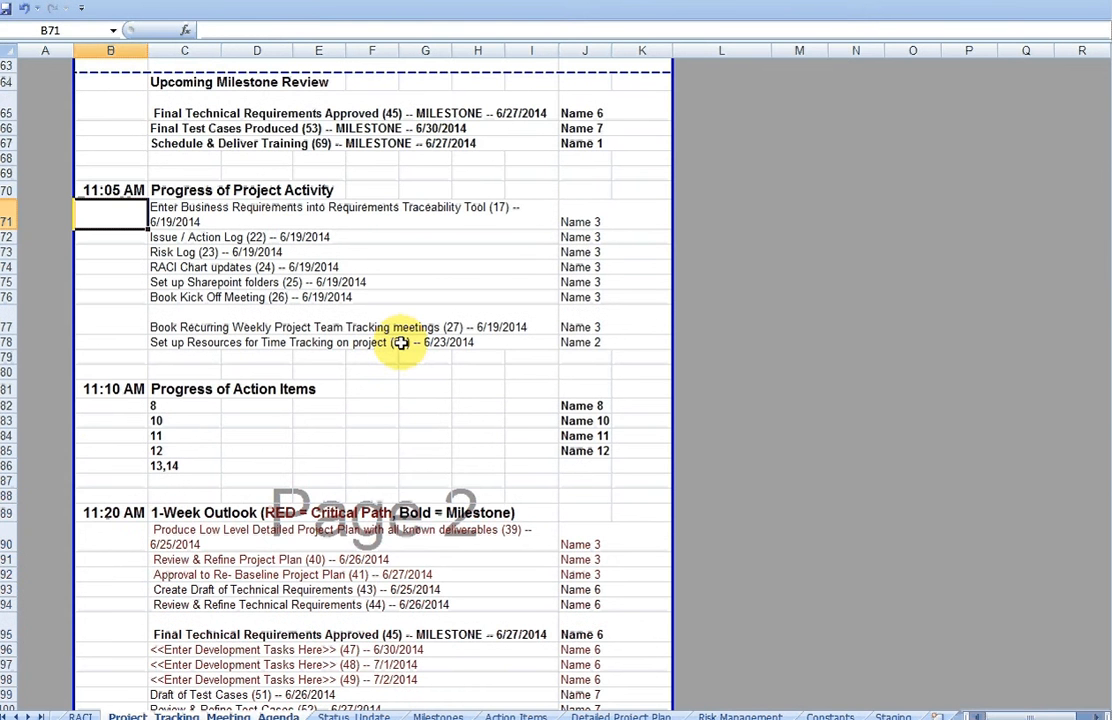
pyautogui.scroll(-1, 401, 343)
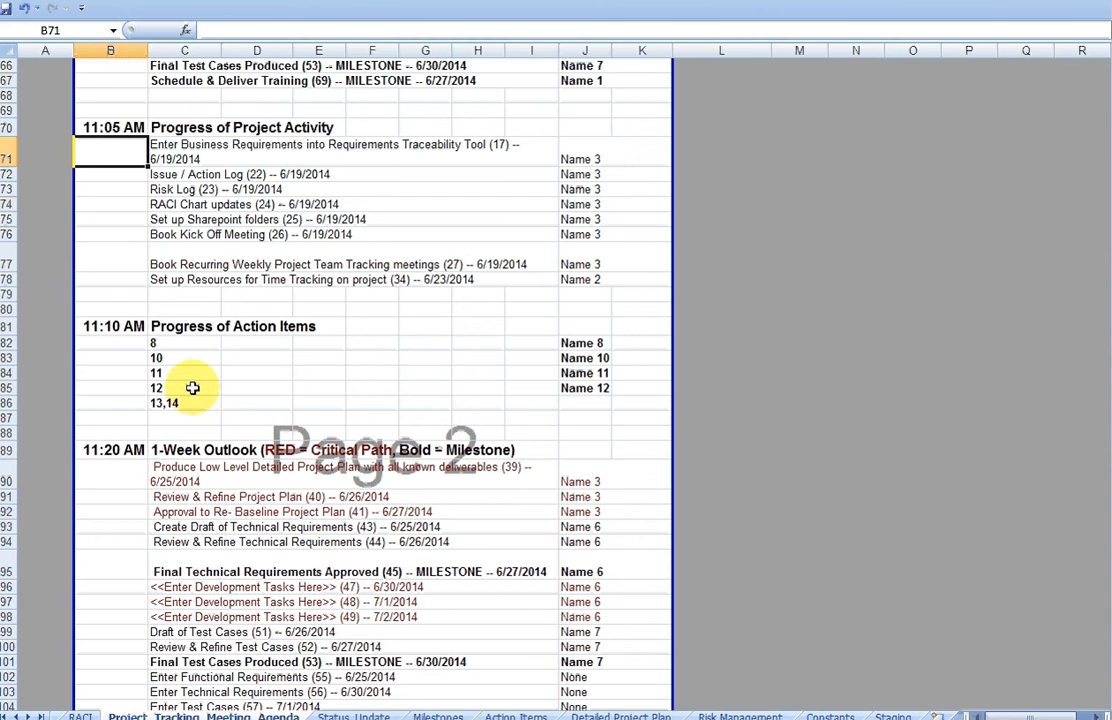
pyautogui.click(591, 399)
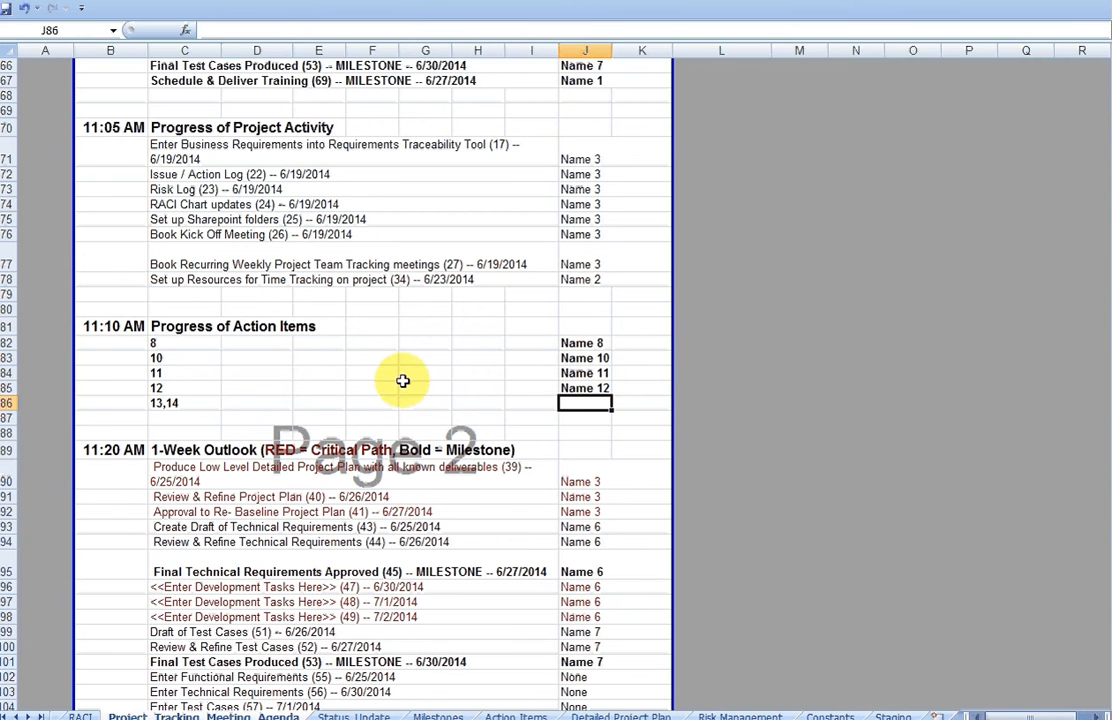
# - Examine the 1-Week Outlook tasks, including the technical requirements entries, the development task placeholders and the Final Technical Requirements Approved milestone
pyautogui.scroll(-2, 403, 381)
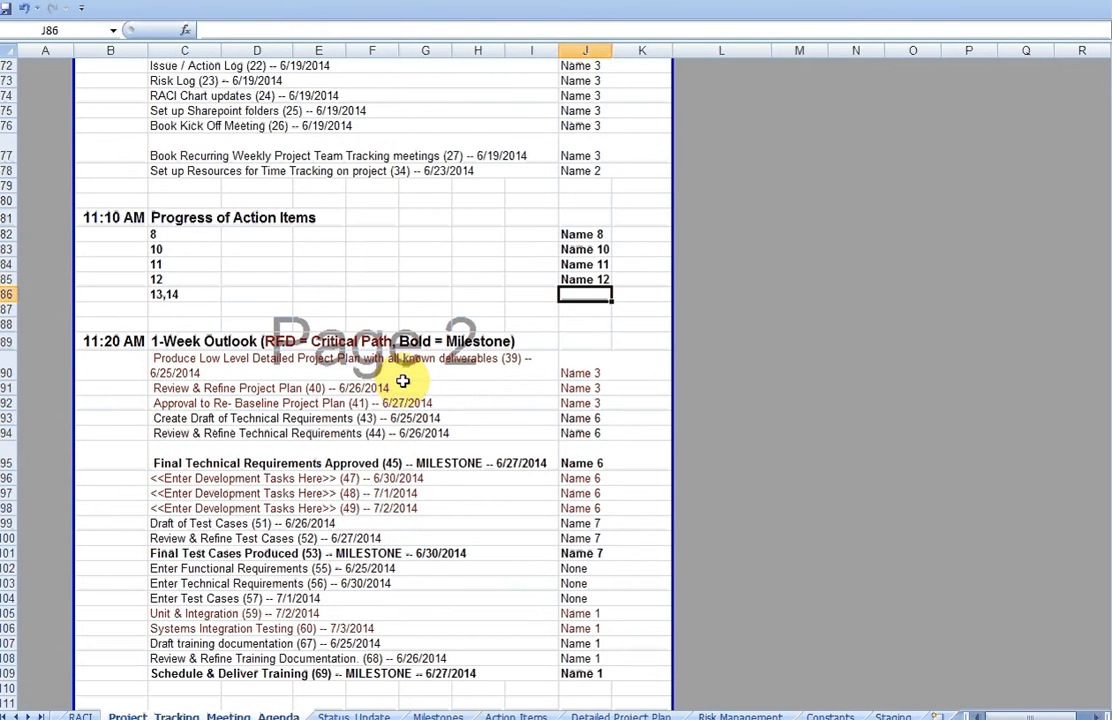
pyautogui.scroll(-2, 292, 310)
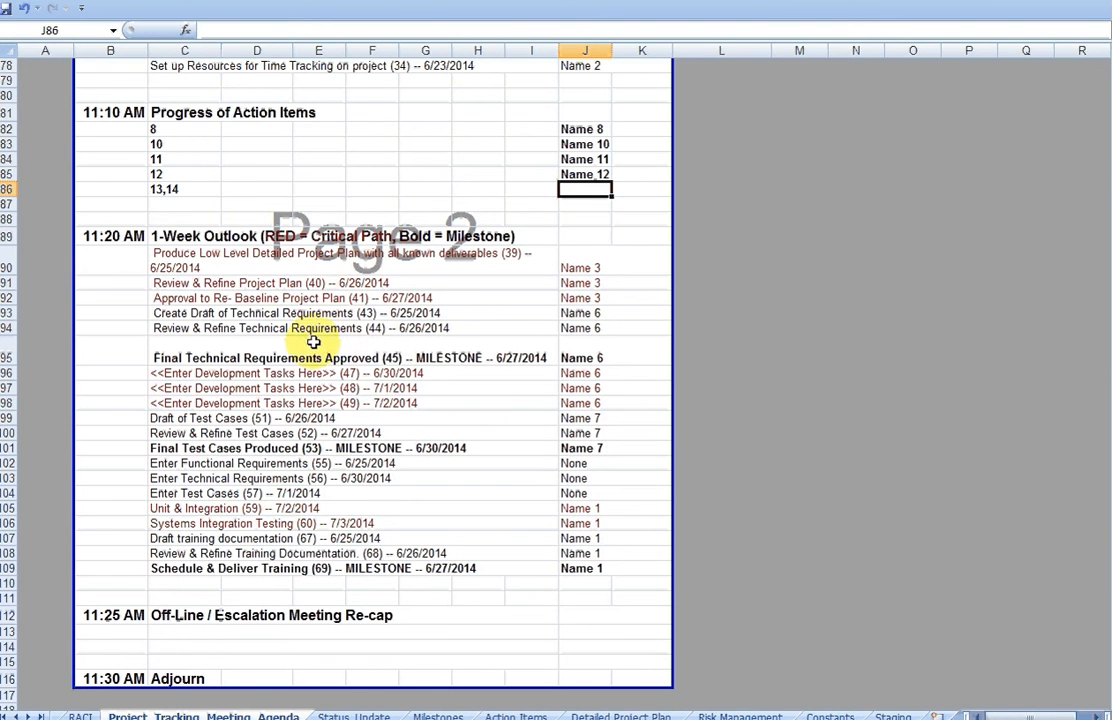
pyautogui.click(293, 313)
pyautogui.click(297, 328)
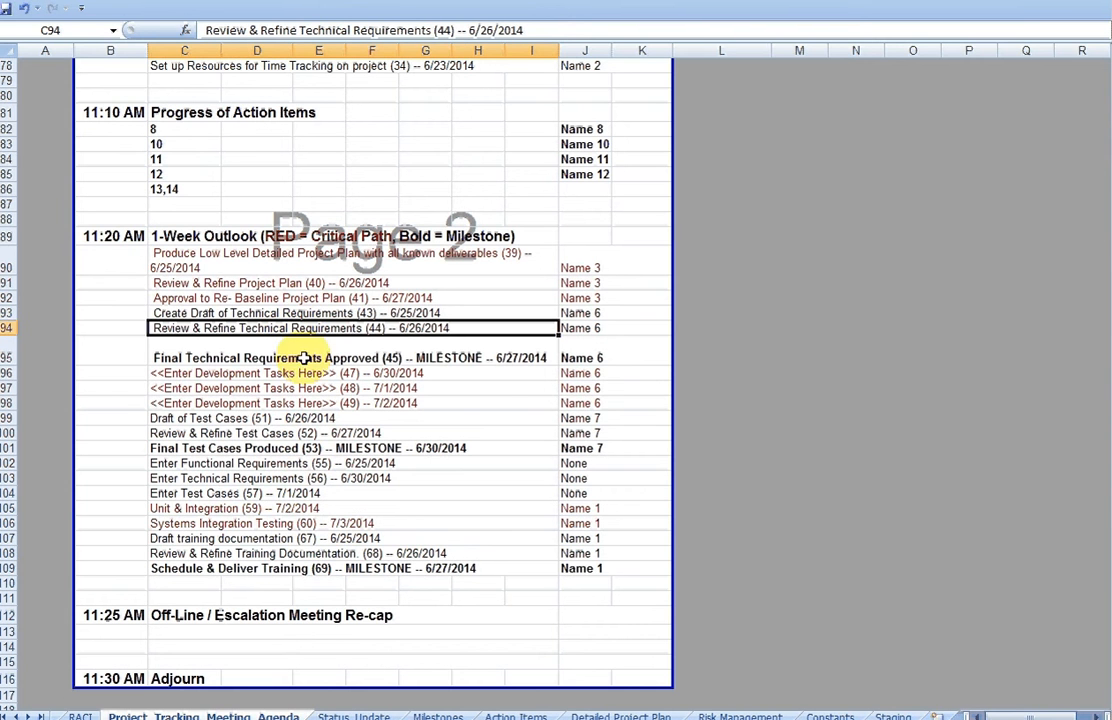
pyautogui.moveTo(300, 373); pyautogui.dragTo(300, 402)
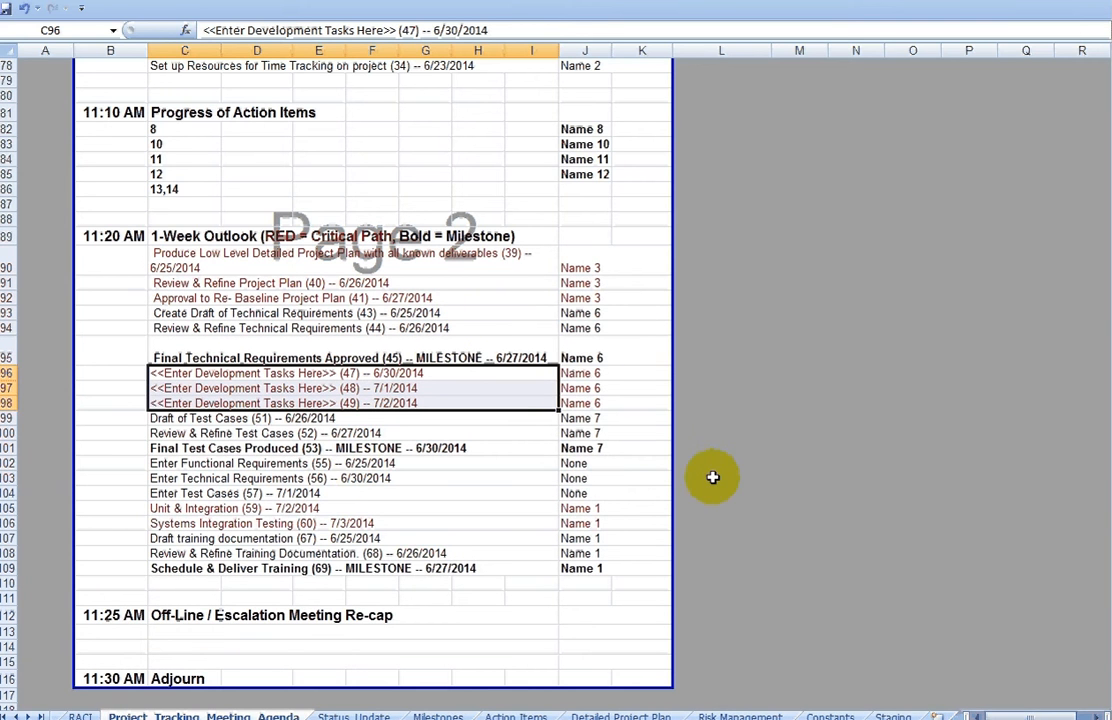
pyautogui.scroll(6, 511, 467)
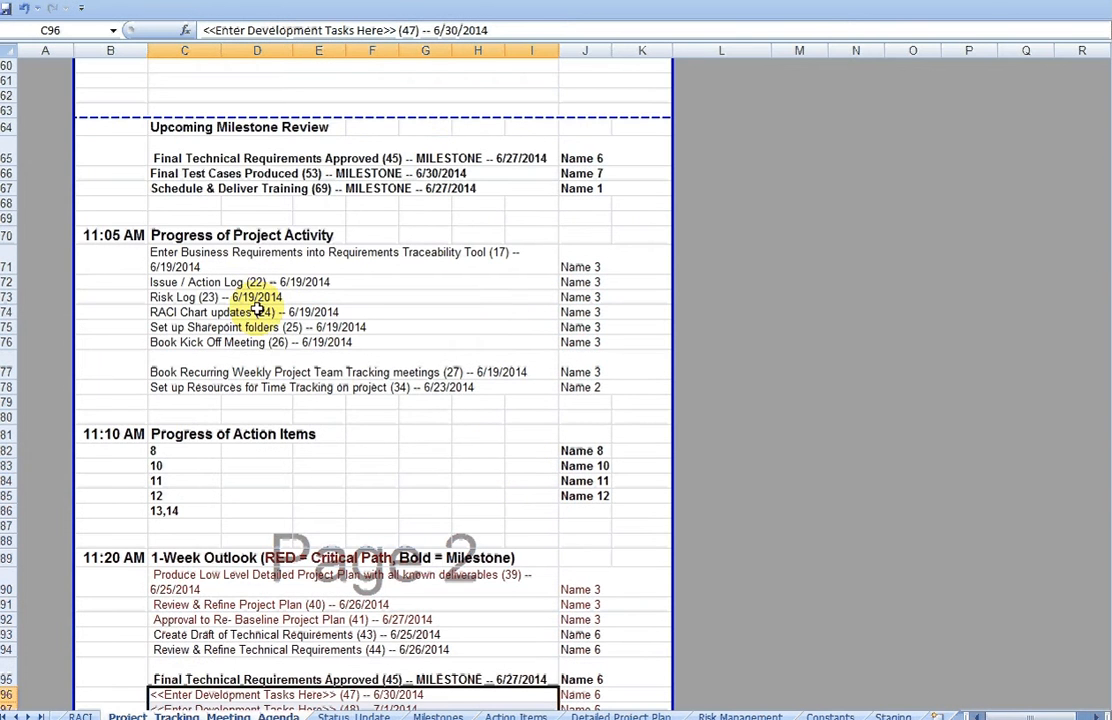
pyautogui.scroll(-3, 380, 355)
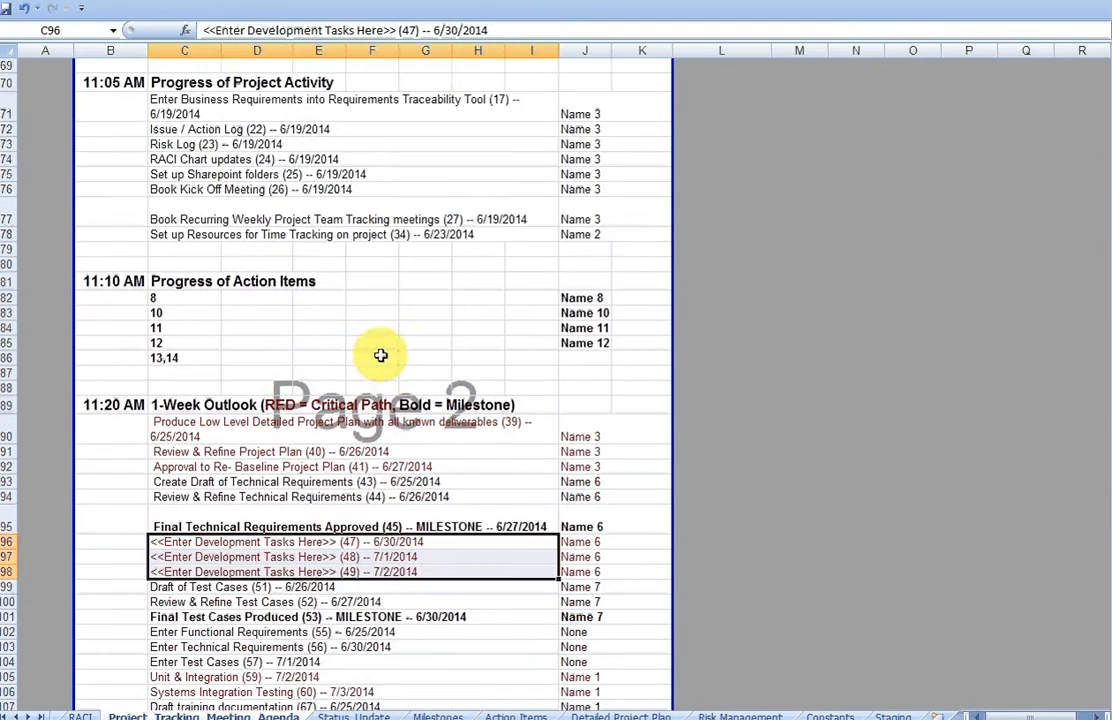
pyautogui.scroll(-1, 380, 355)
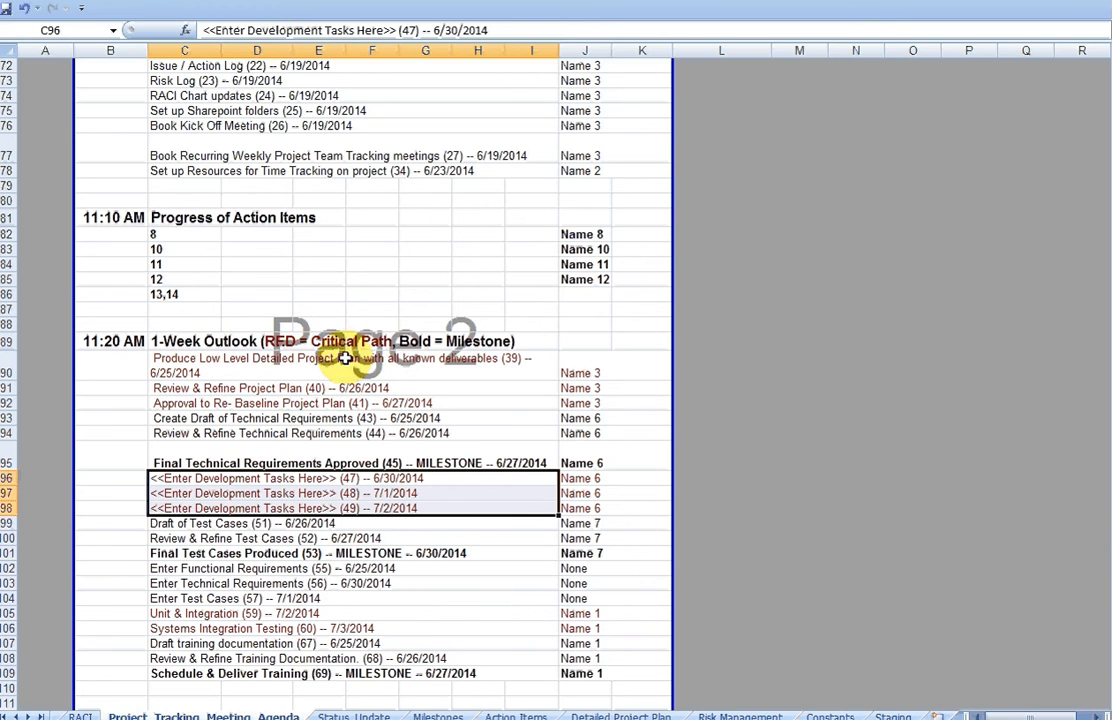
pyautogui.click(229, 446)
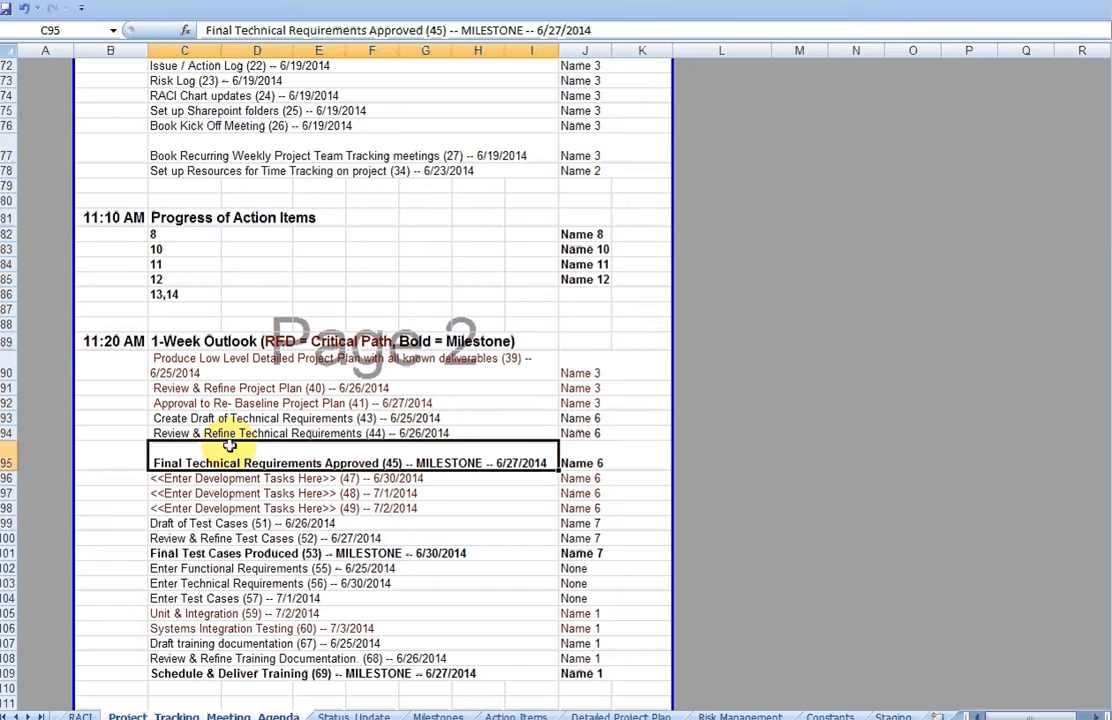
# - Examine the Off-Line / Escalation Meeting Re-cap rows and the Discuss the Marketing Plan topic with its presenters under Project Plan Review
pyautogui.scroll(-2, 229, 446)
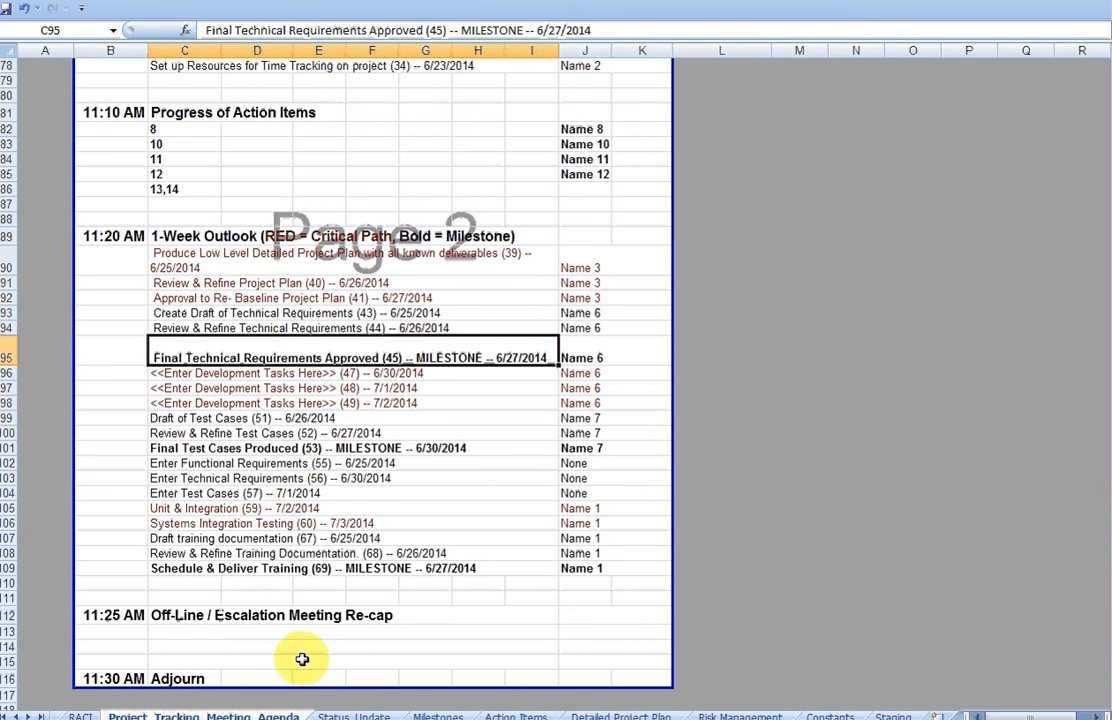
pyautogui.click(248, 630)
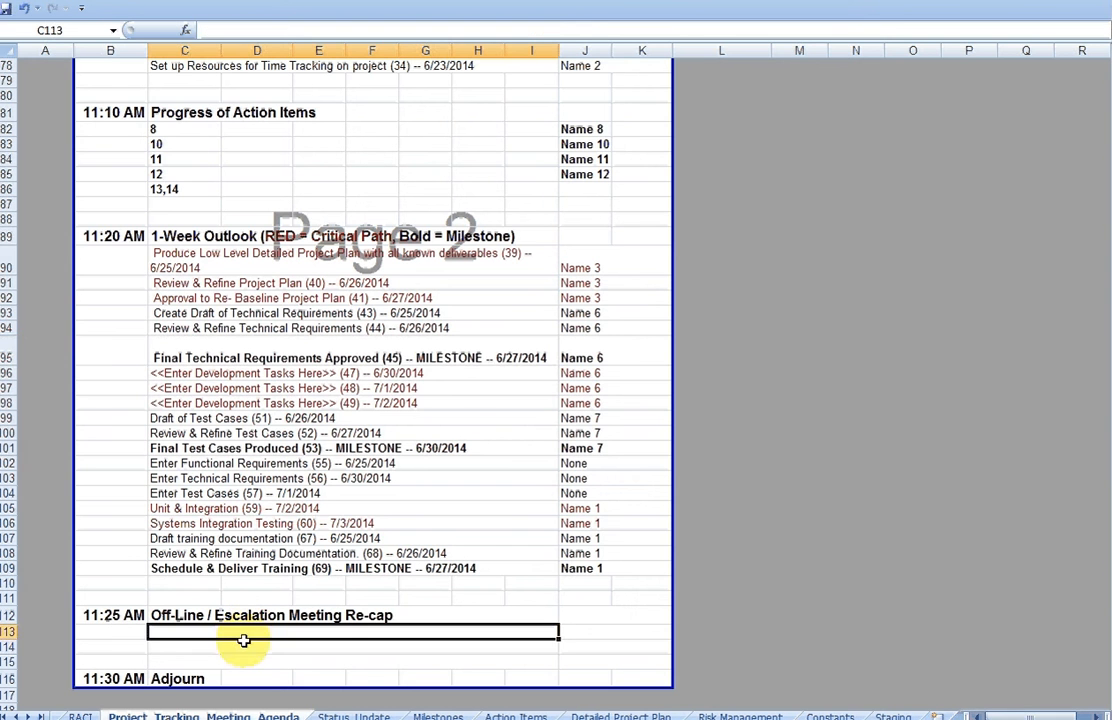
pyautogui.press('Down')
pyautogui.press('Down')
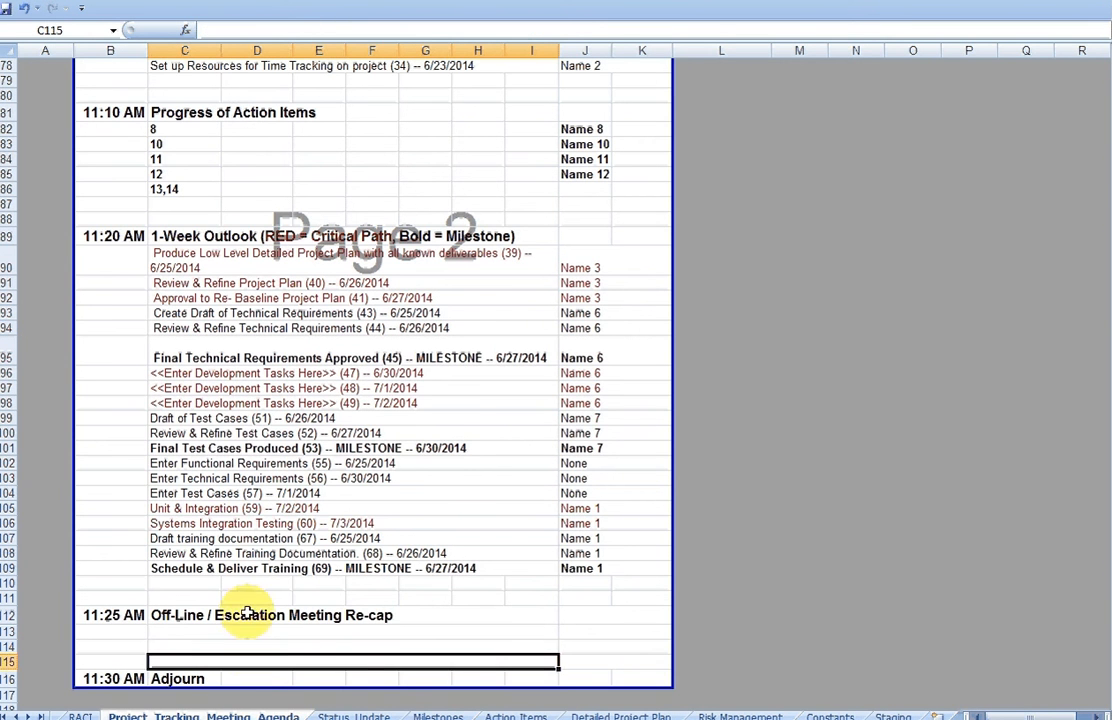
pyautogui.scroll(1, 258, 521)
pyautogui.scroll(8, 258, 521)
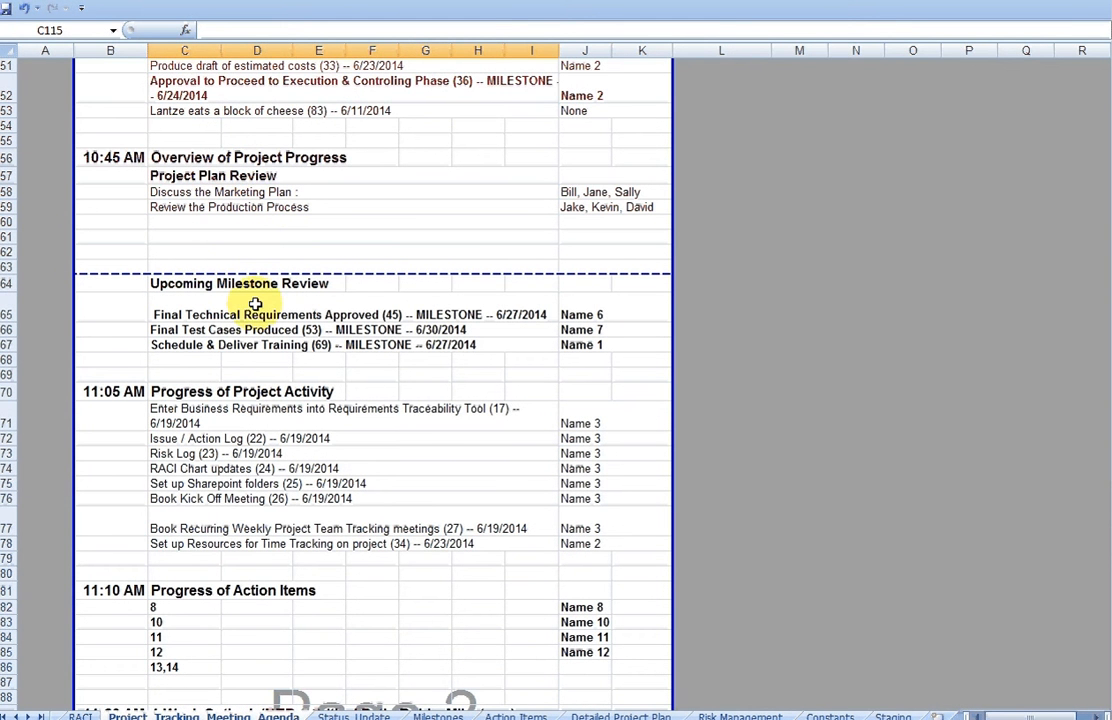
pyautogui.click(233, 193)
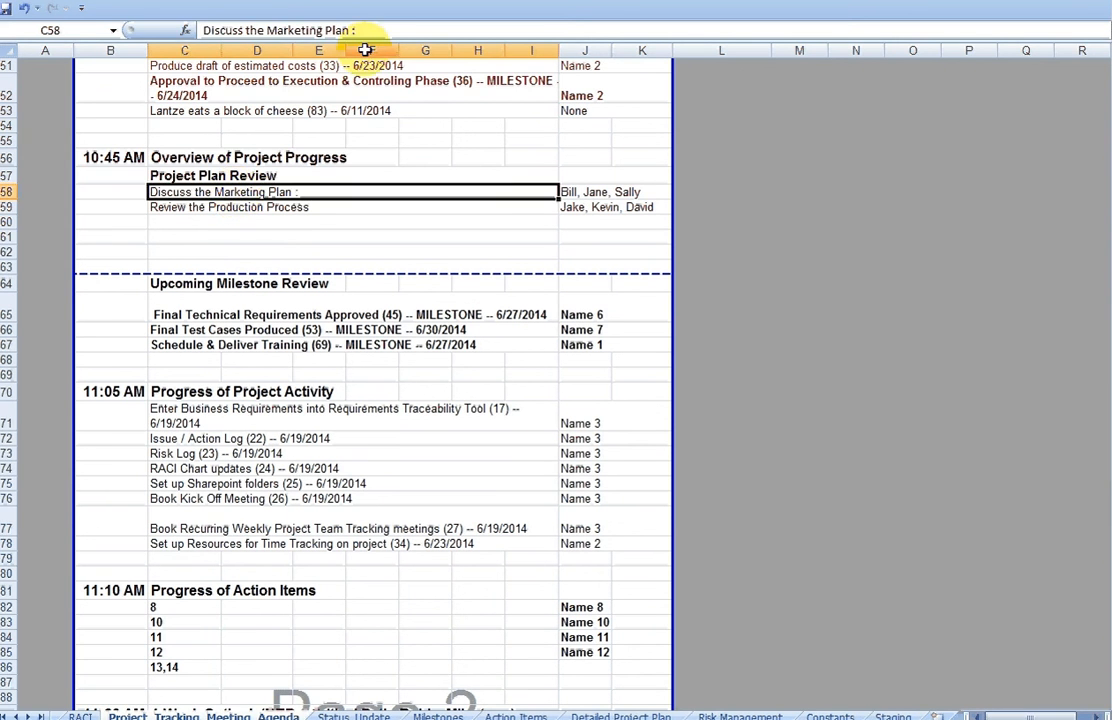
pyautogui.click(596, 191)
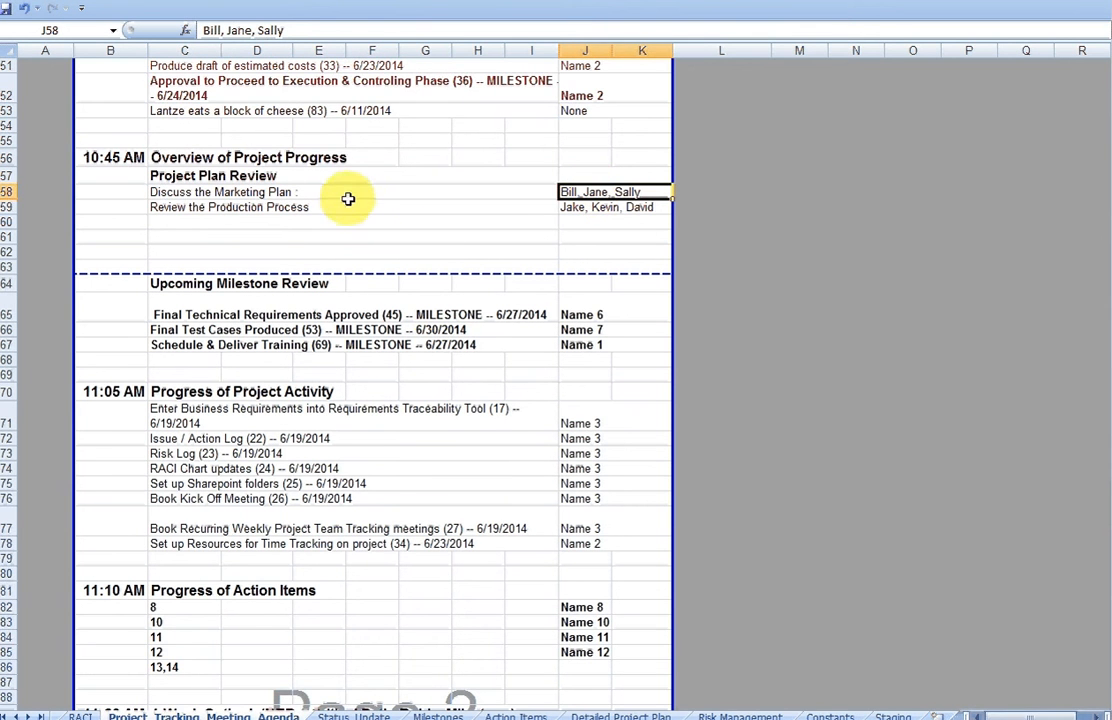
# - Enter "Marketing Meeting" as the first item under Off-Line / Escalation Meeting Re-cap
pyautogui.scroll(-2, 344, 205)
pyautogui.scroll(-6, 344, 221)
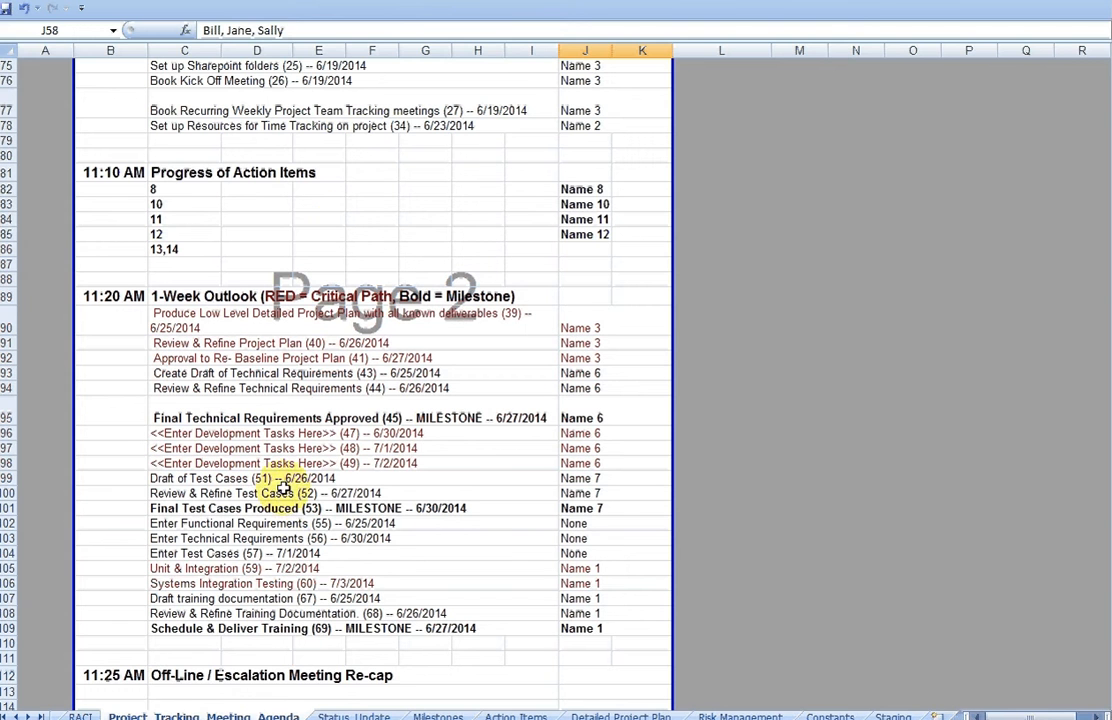
pyautogui.click(215, 694)
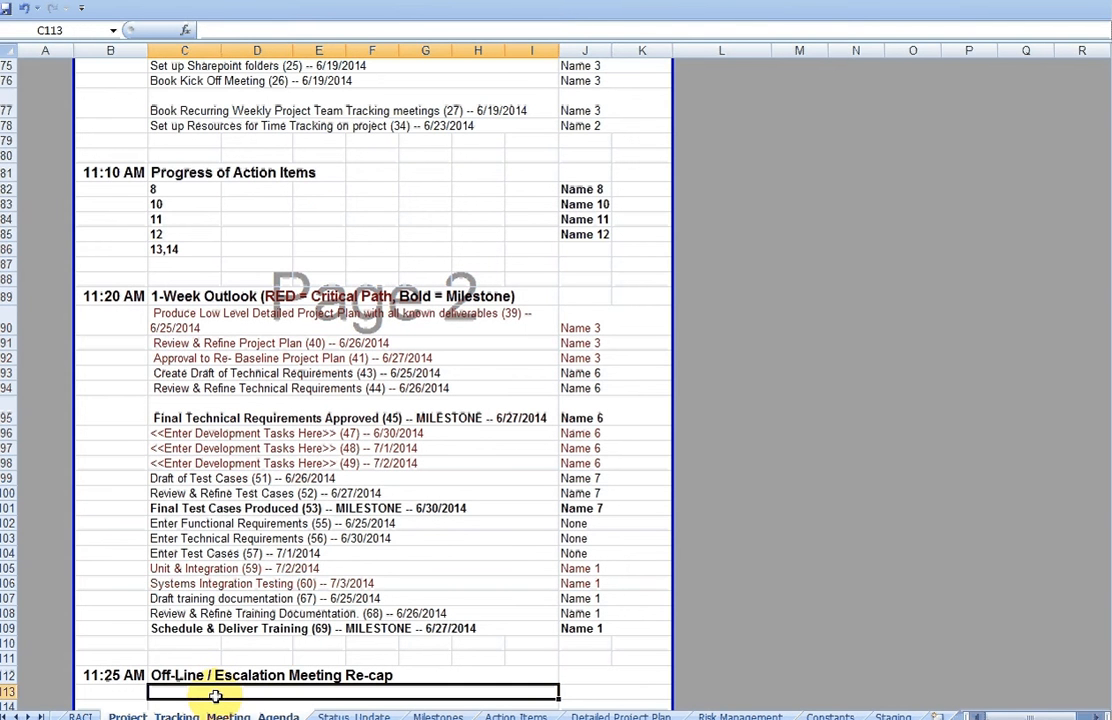
pyautogui.write('Mark')
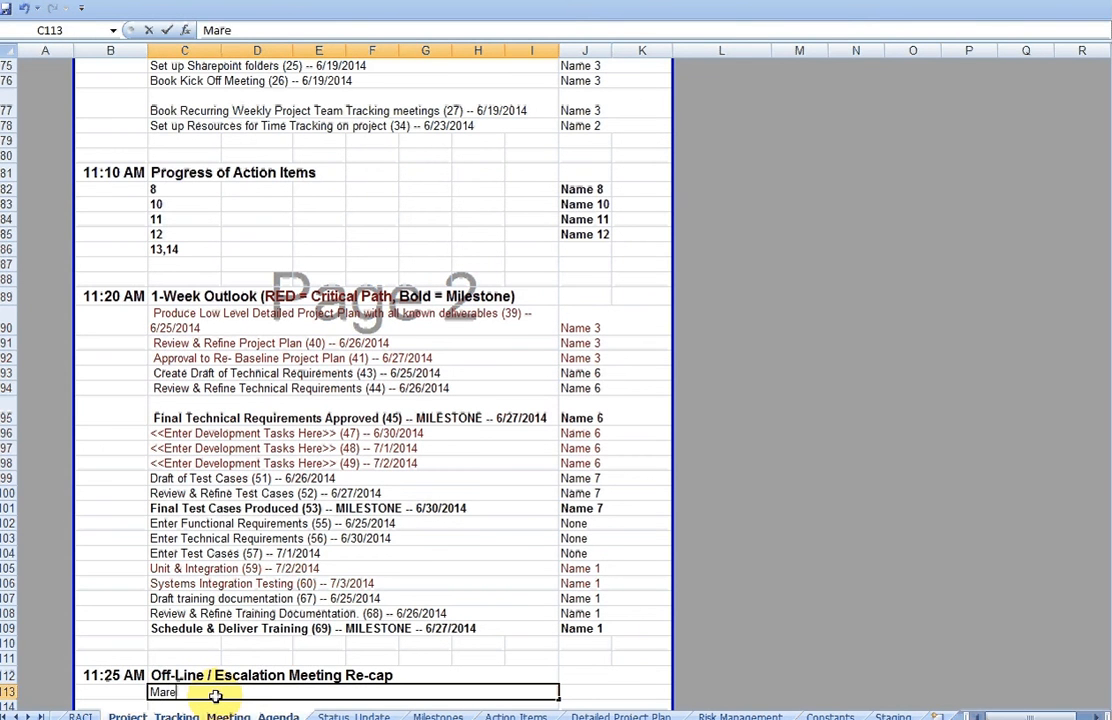
pyautogui.press('BackSpace')
pyautogui.write('keting Meeting')
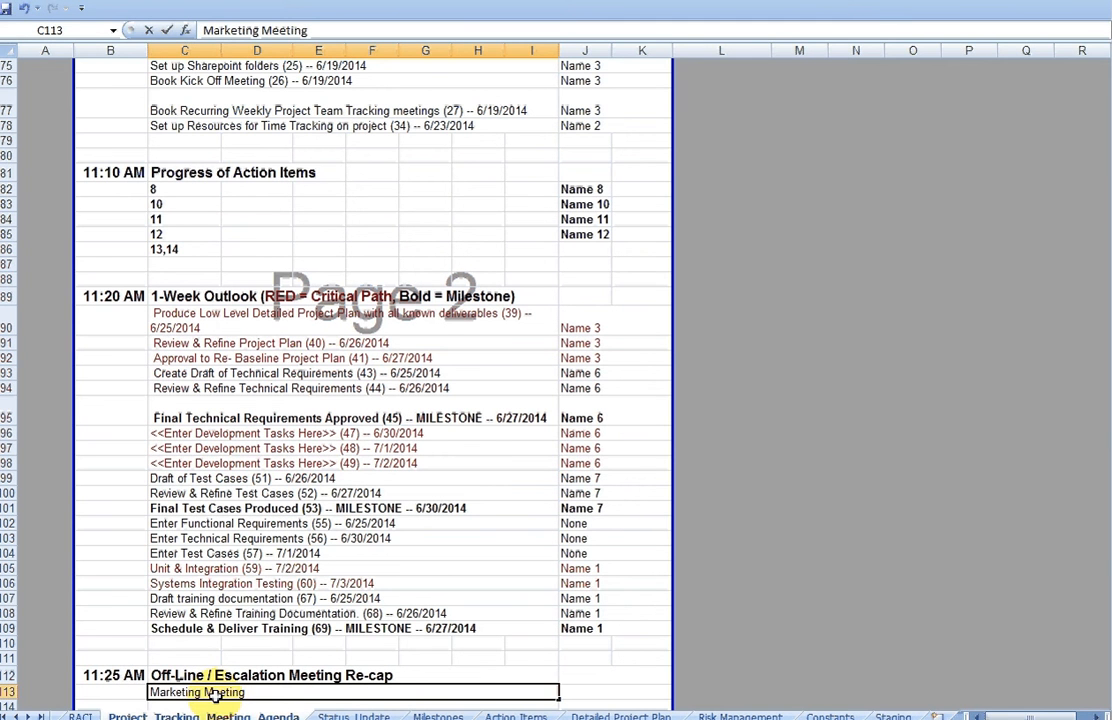
pyautogui.press('Tab')
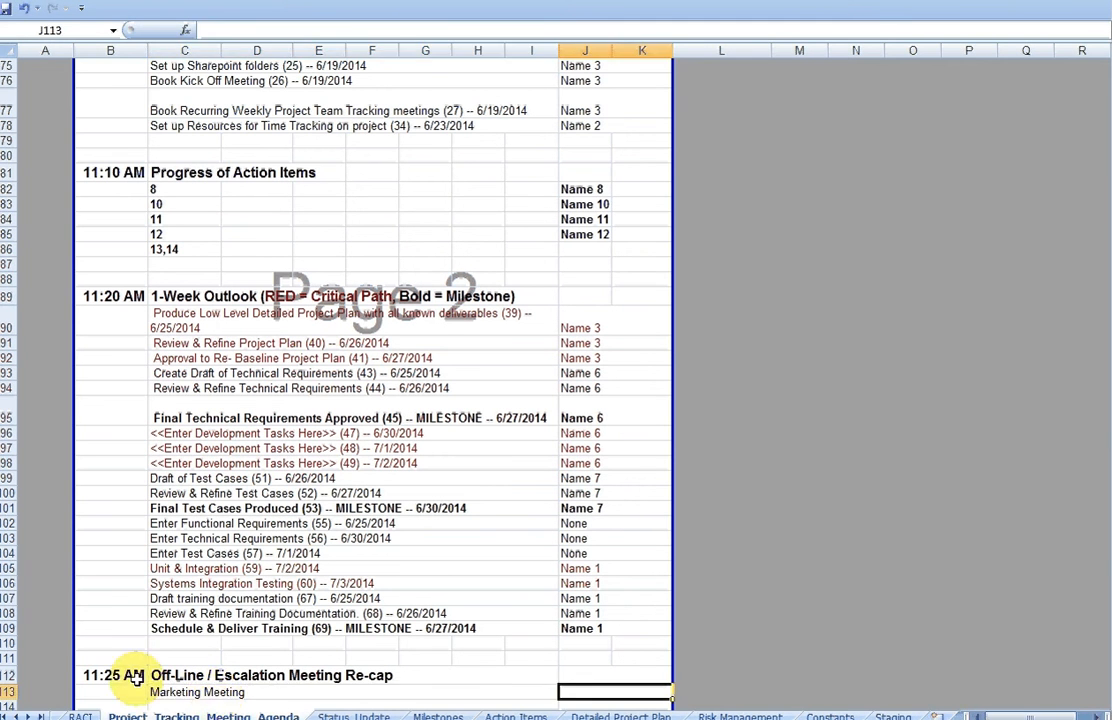
# - Copy the Discuss the Marketing Plan presenters into the name cell beside the Marketing Meeting re-cap item
pyautogui.scroll(8, 135, 678)
pyautogui.click(588, 191)
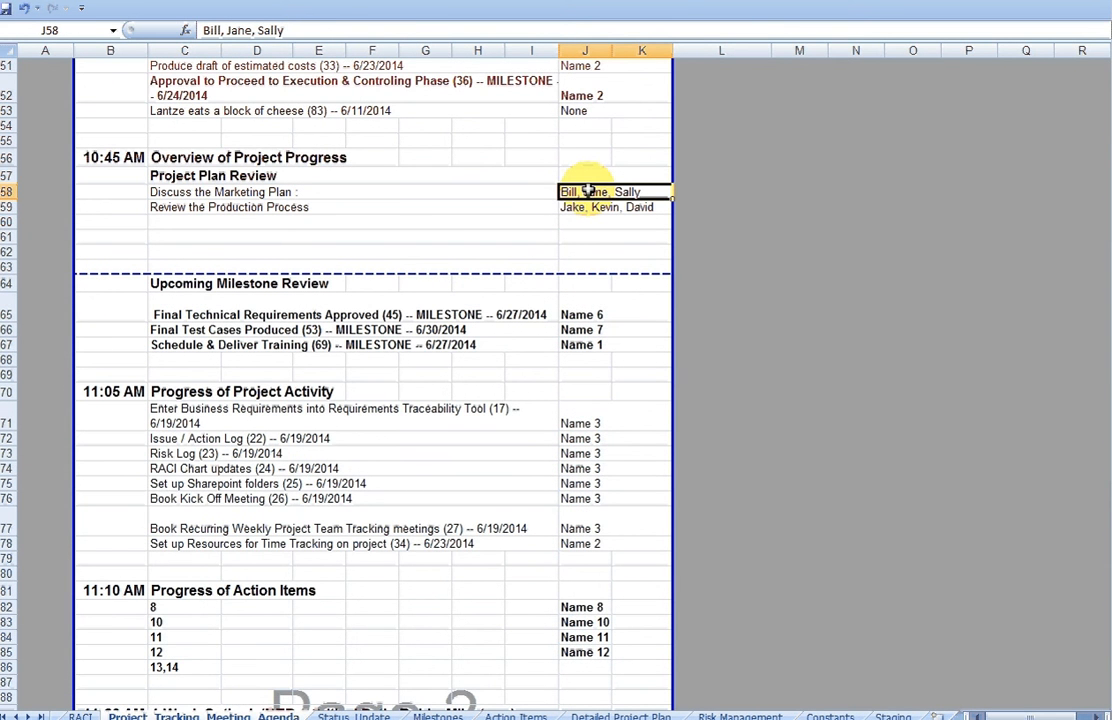
pyautogui.scroll(-9, 570, 348)
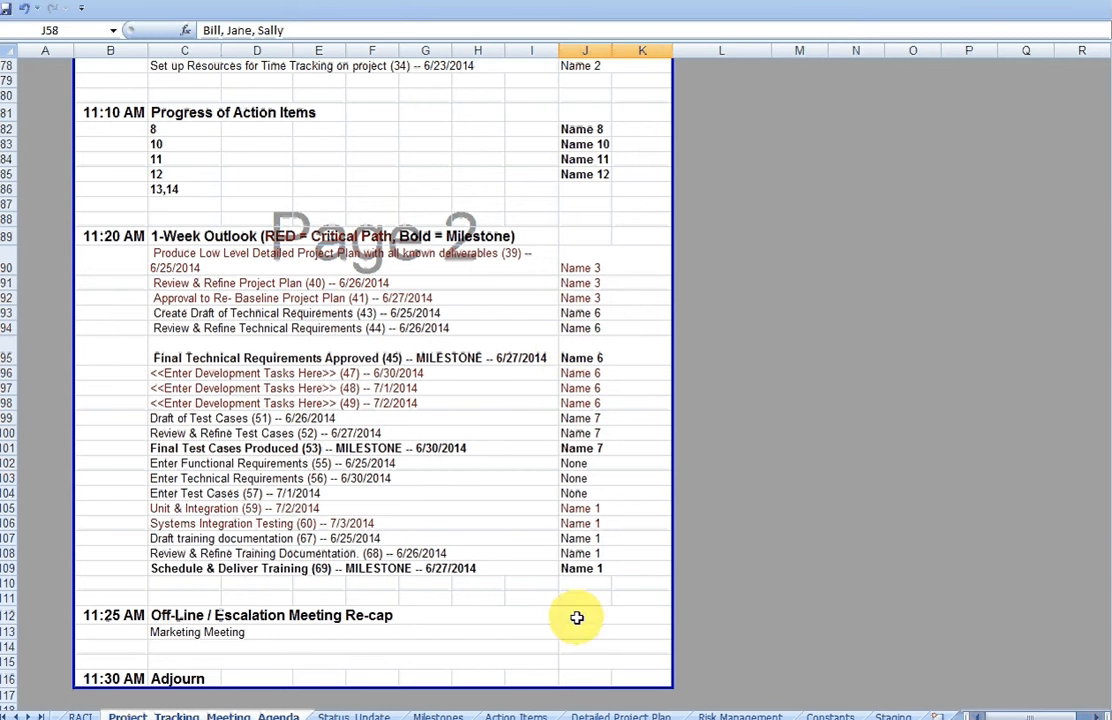
pyautogui.click(584, 633)
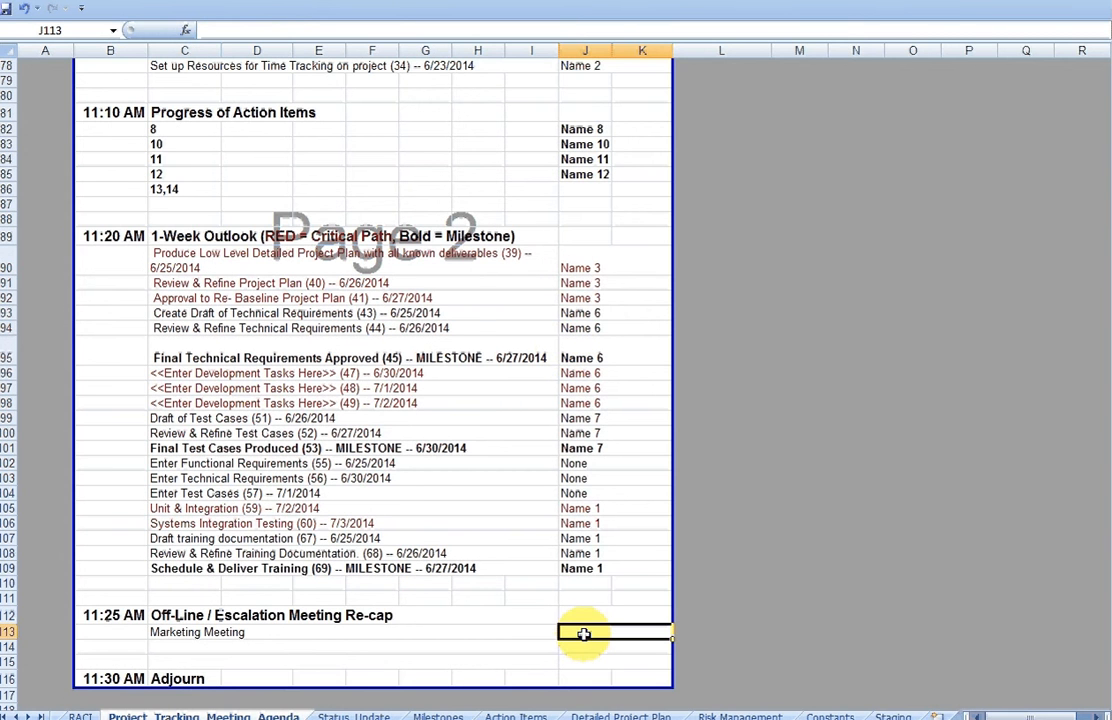
pyautogui.write('Bill, Jane, Sally')
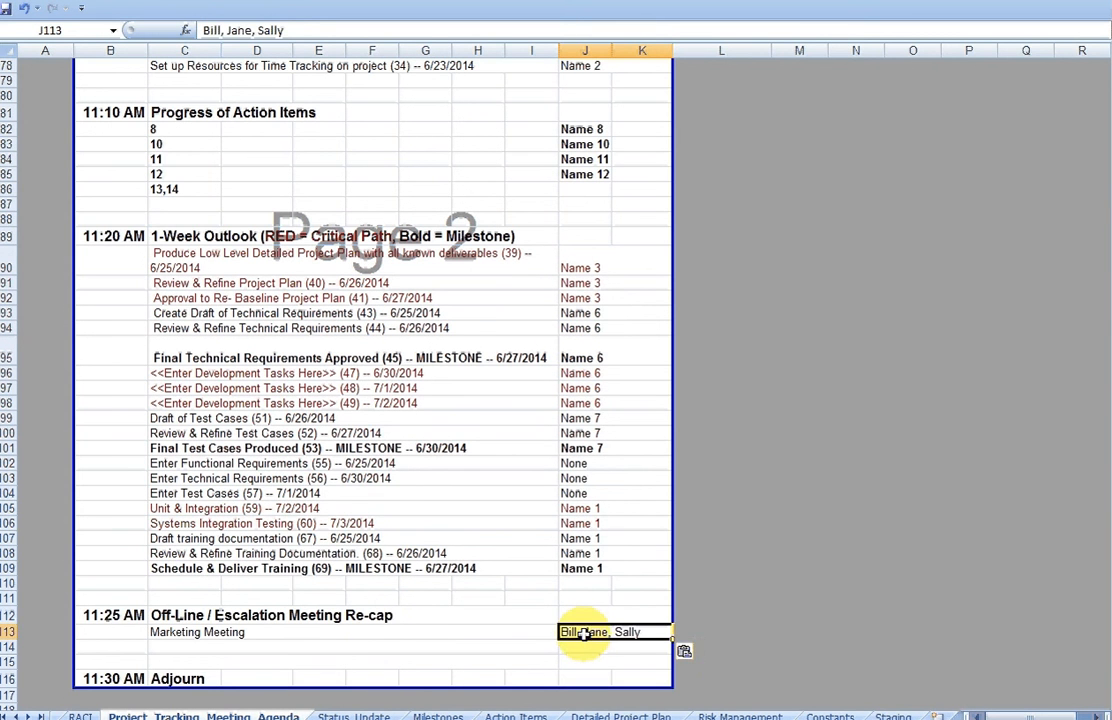
pyautogui.click(288, 628)
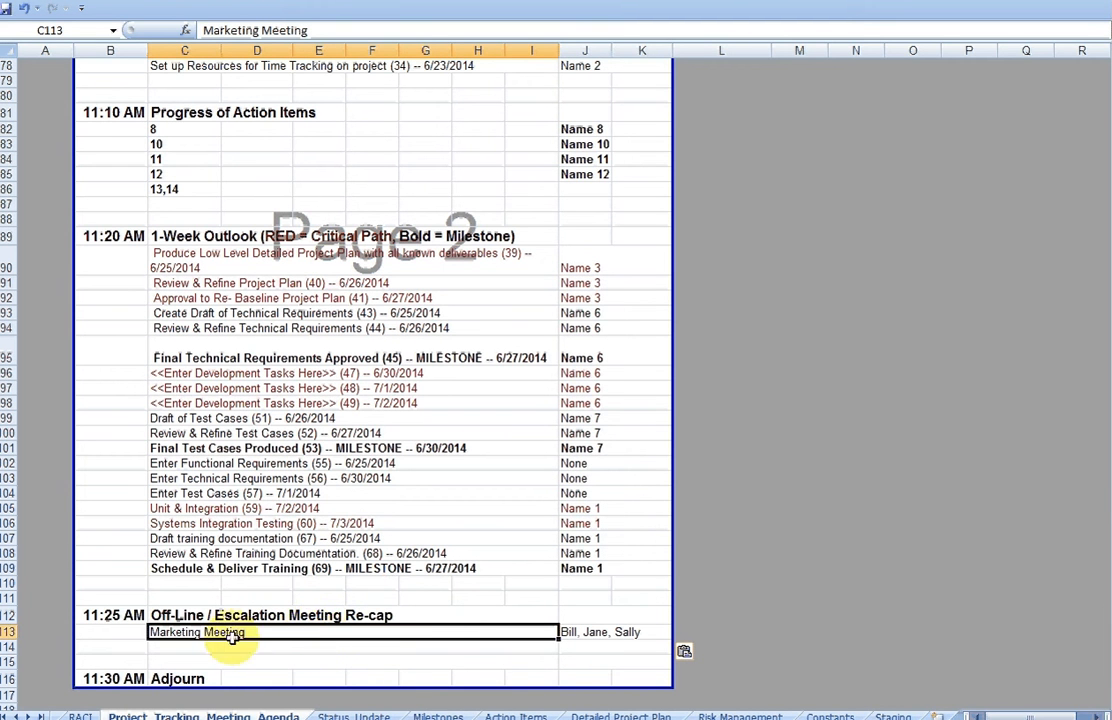
pyautogui.scroll(11, 231, 632)
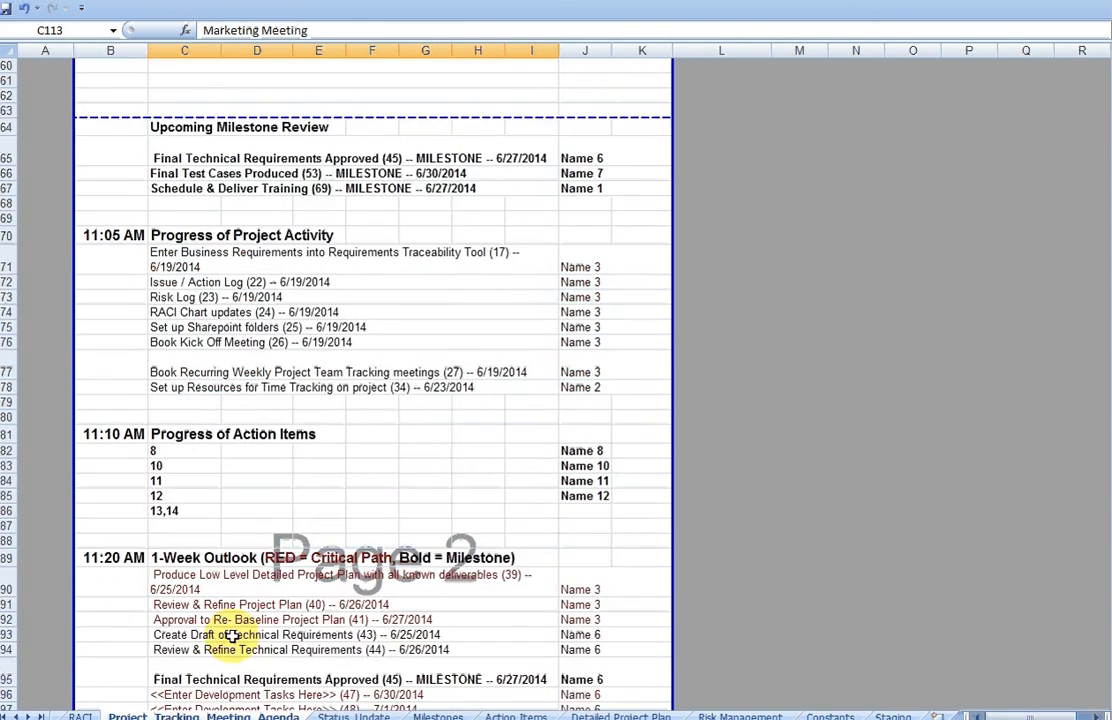
# - Check the Discuss the Marketing Plan topic under Project Plan Review against the Marketing Meeting entry in the Off-Line / Escalation Meeting Re-cap
pyautogui.click(270, 313)
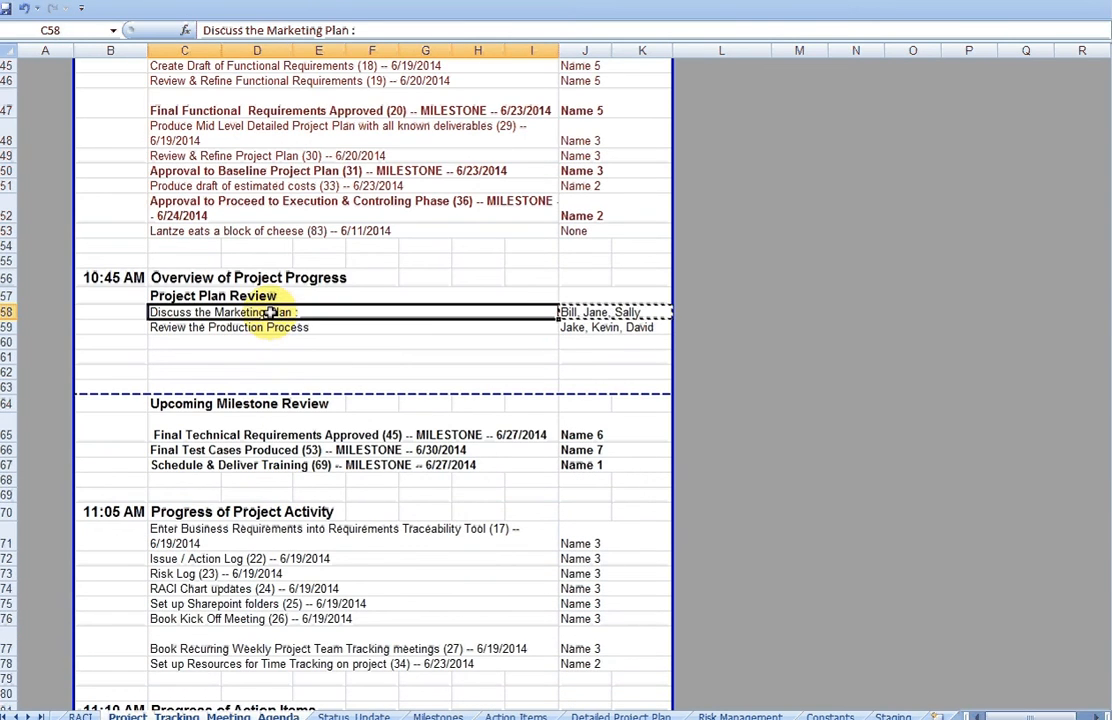
pyautogui.scroll(-12, 285, 295)
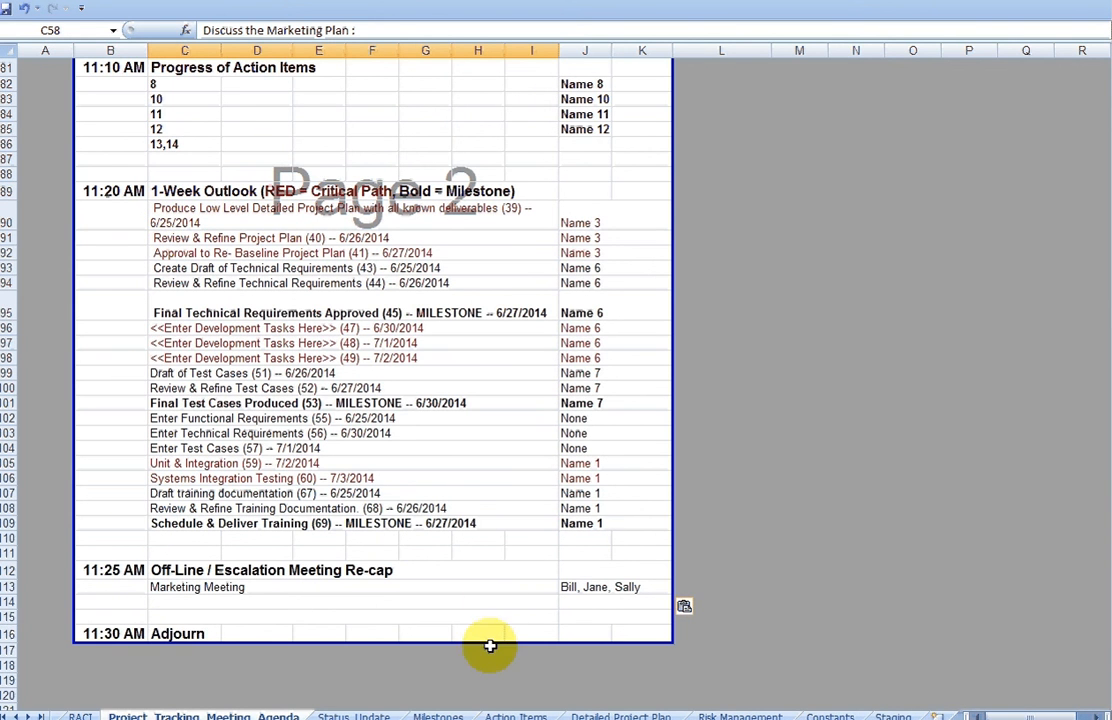
# - Regenerate the project tracking meeting agenda and review its rebuilt sections from High Priority Items through the 1-Week Outlook
pyautogui.scroll(20, 475, 565)
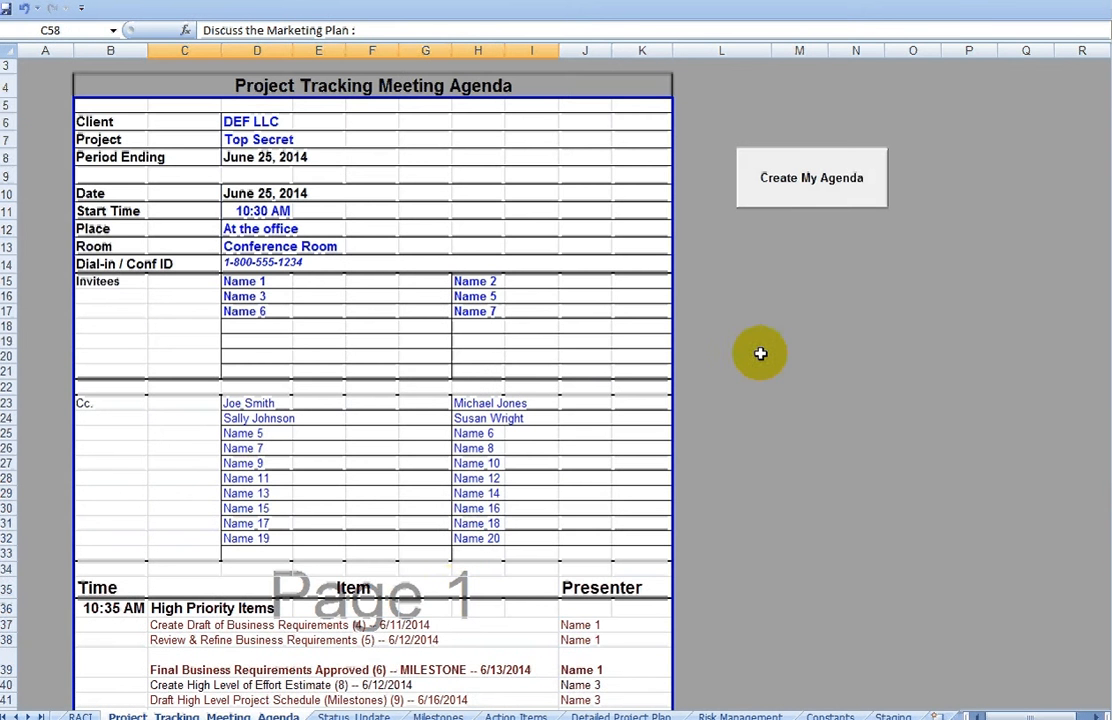
pyautogui.click(789, 184)
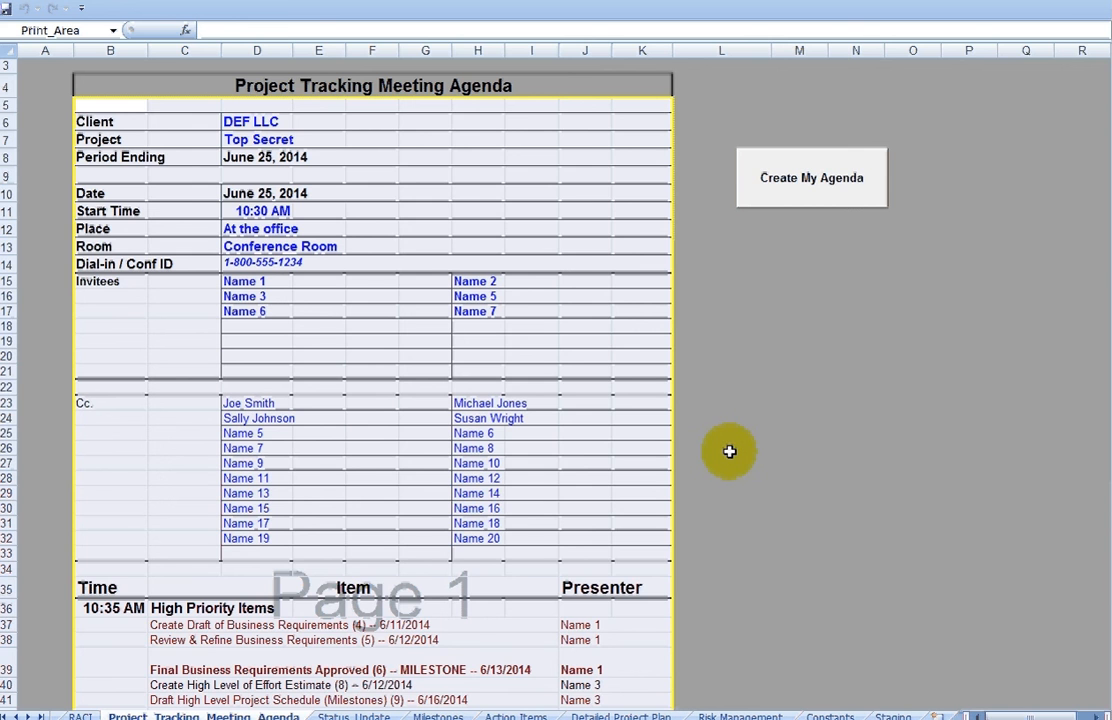
pyautogui.scroll(-17, 729, 452)
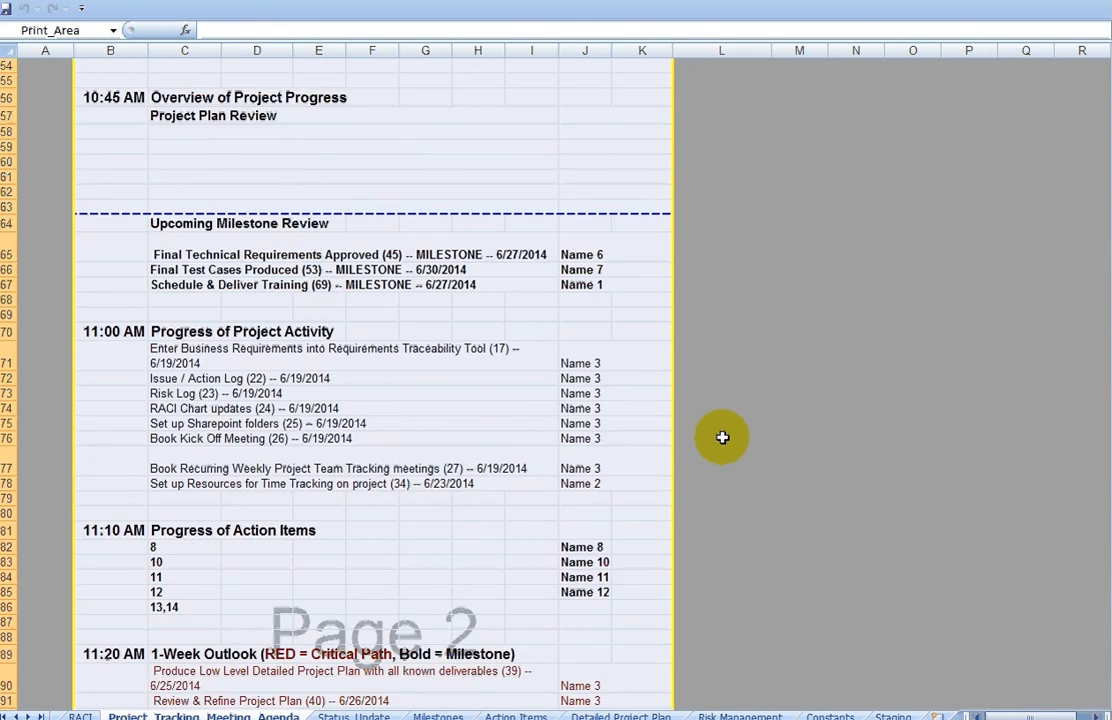
pyautogui.scroll(-3, 722, 437)
pyautogui.scroll(-4, 723, 436)
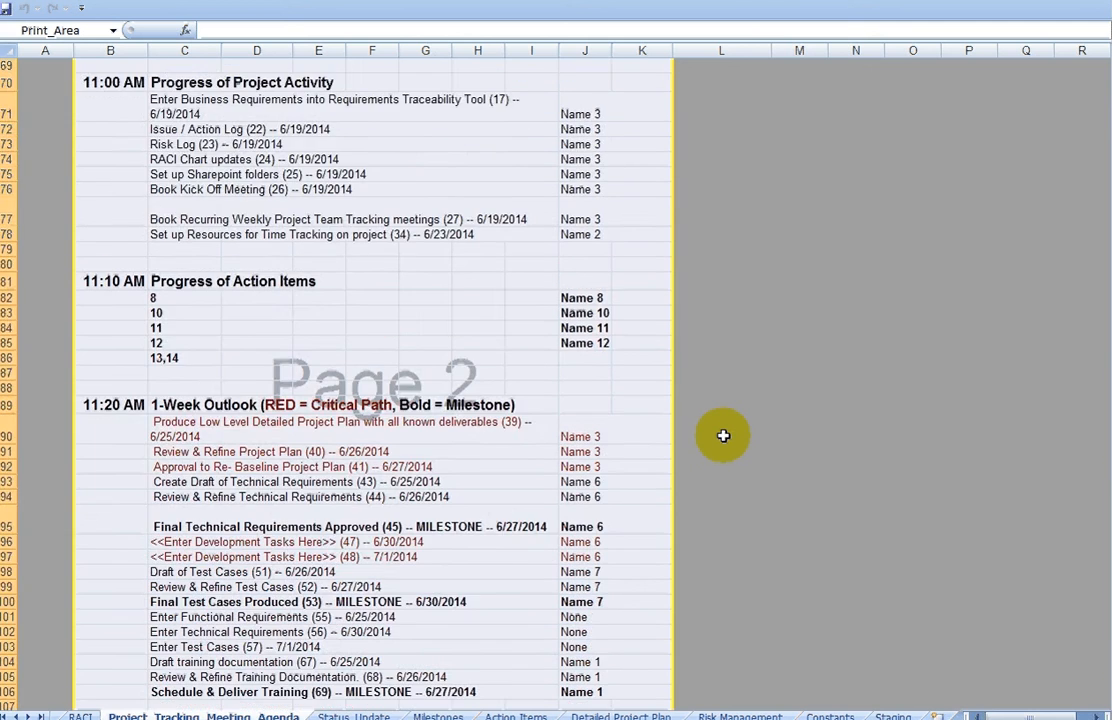
pyautogui.scroll(20, 723, 436)
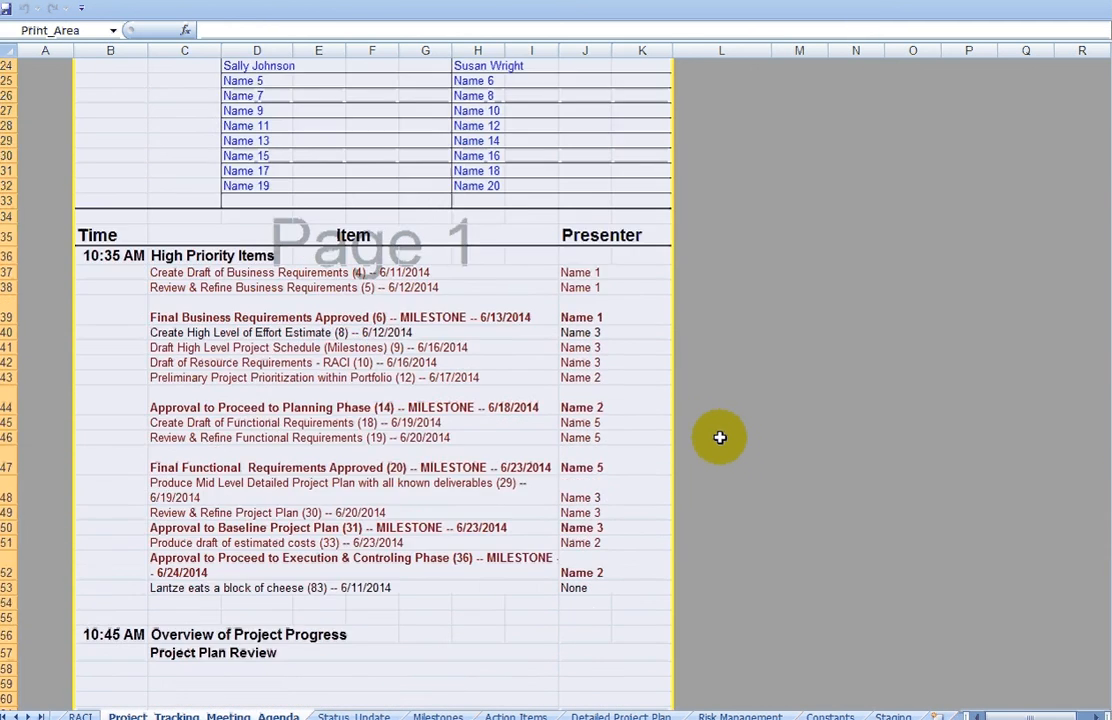